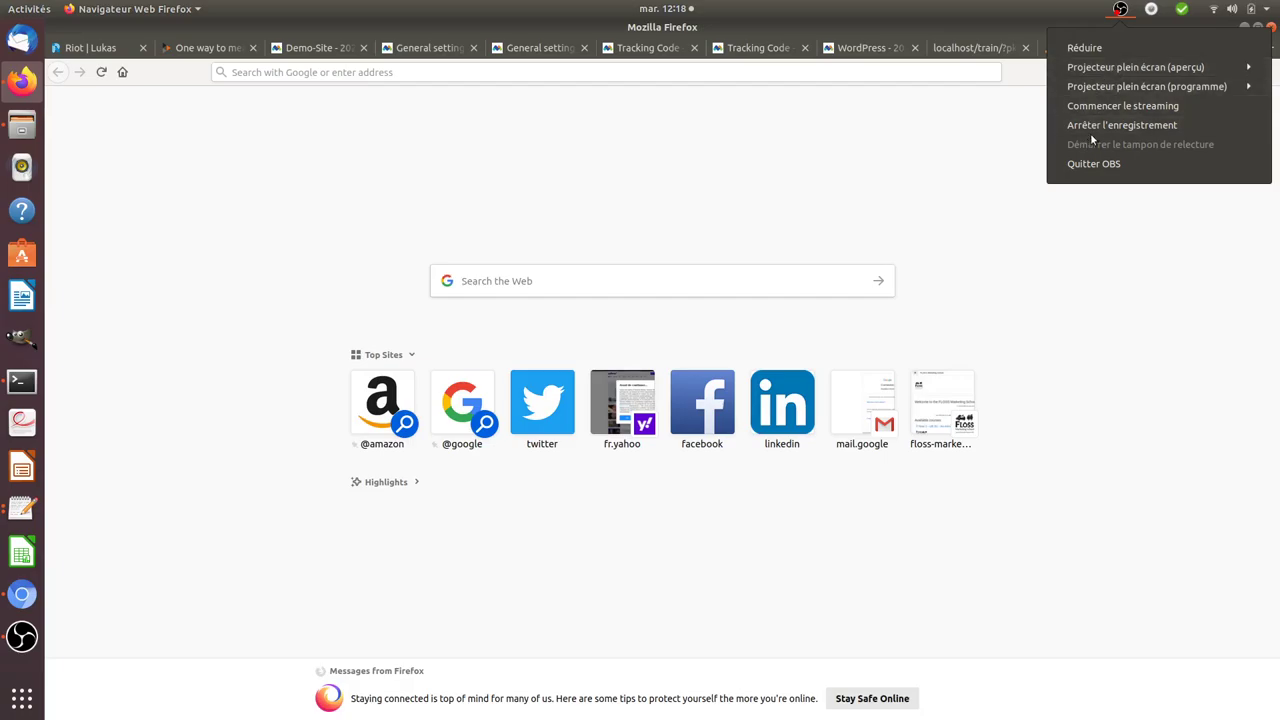
Step: Pause Safe Eyes break reminders for 30 minutes and show the Google Analytics channels report
left_click(1150, 10)
mouse_move(1159, 105)
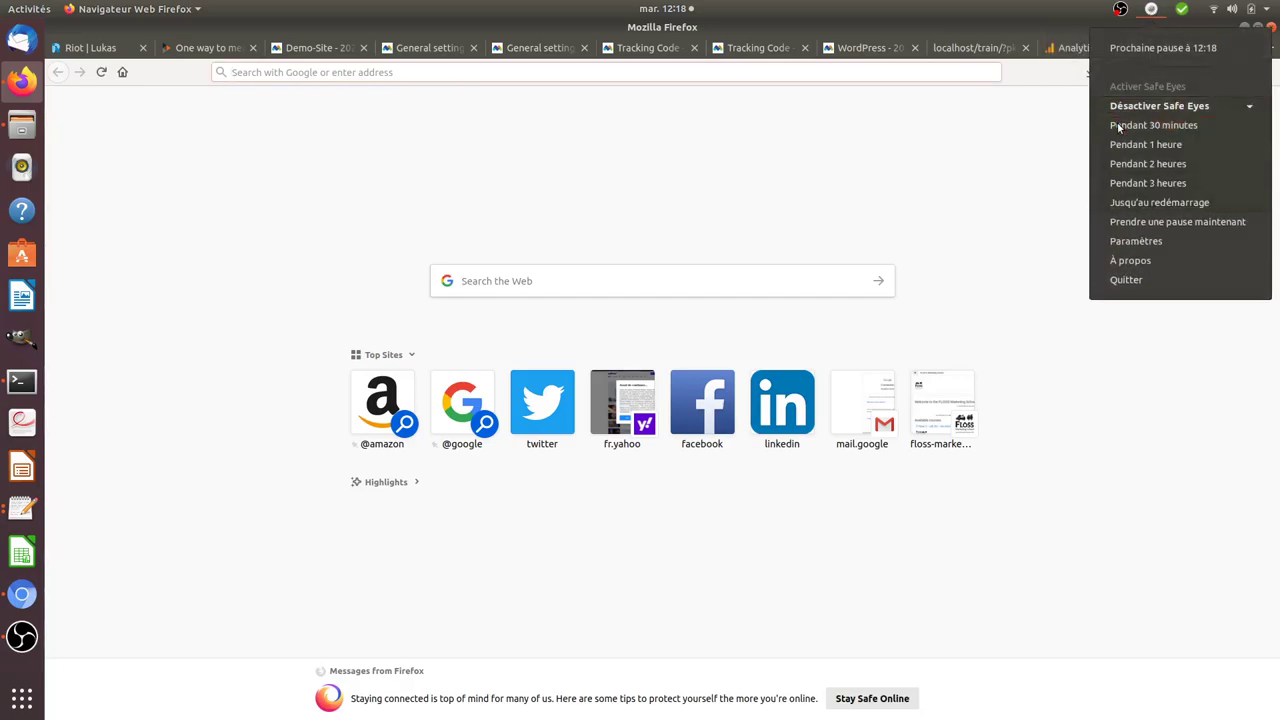
left_click(1117, 123)
left_click(1060, 50)
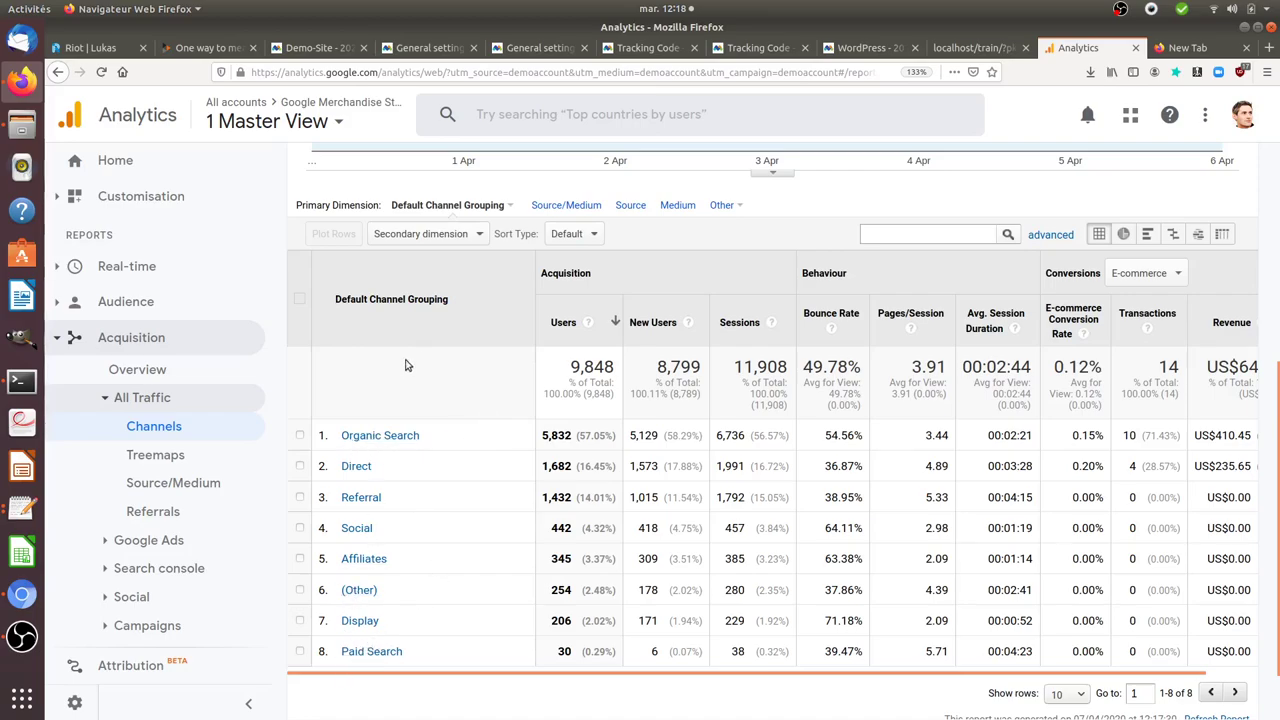
Step: Switch to the Matomo demo site's All Channels report tab
left_click(305, 47)
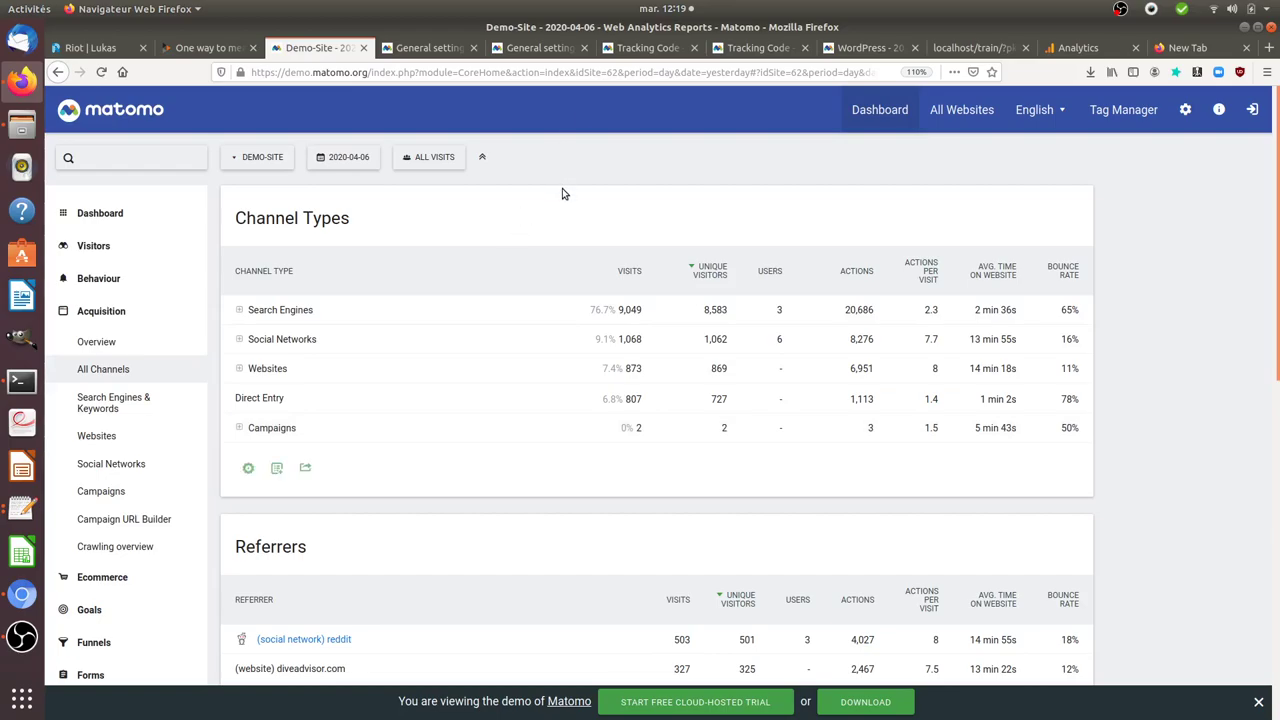
Step: Look through the tracking code and campaign tabs, then open Matomo administration in a new tab
left_click(638, 48)
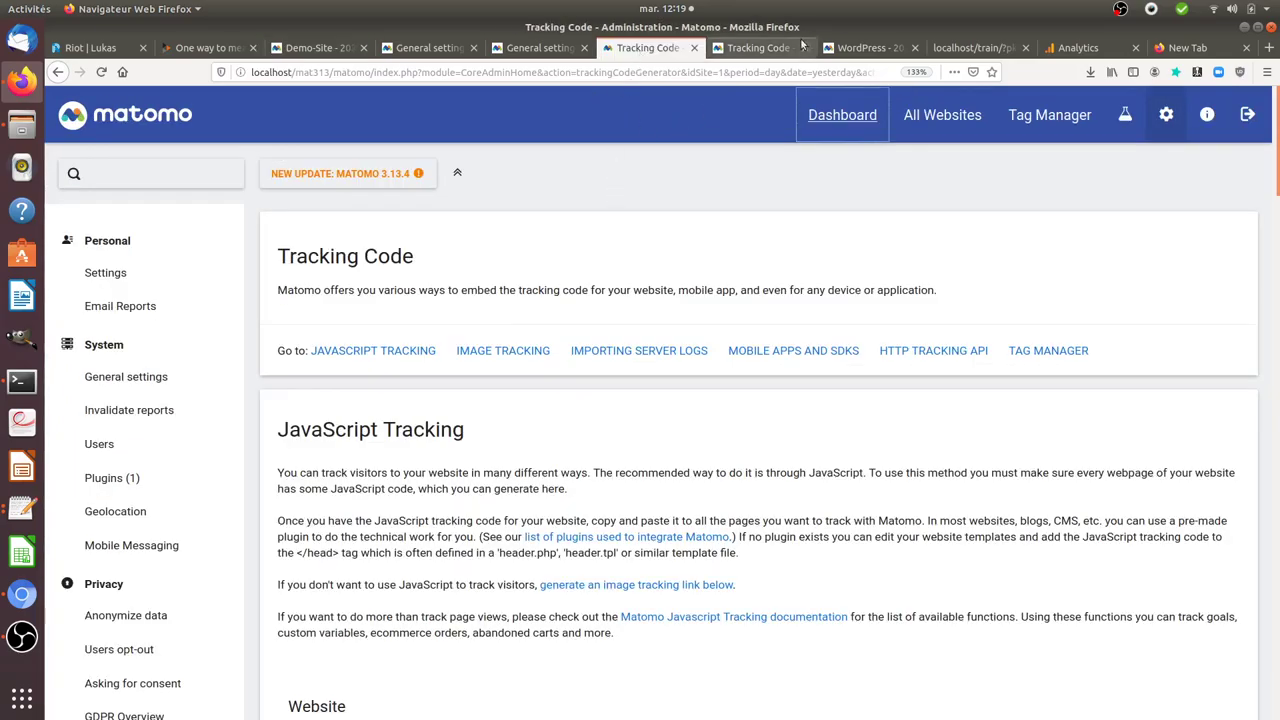
left_click(765, 48)
left_click(832, 48)
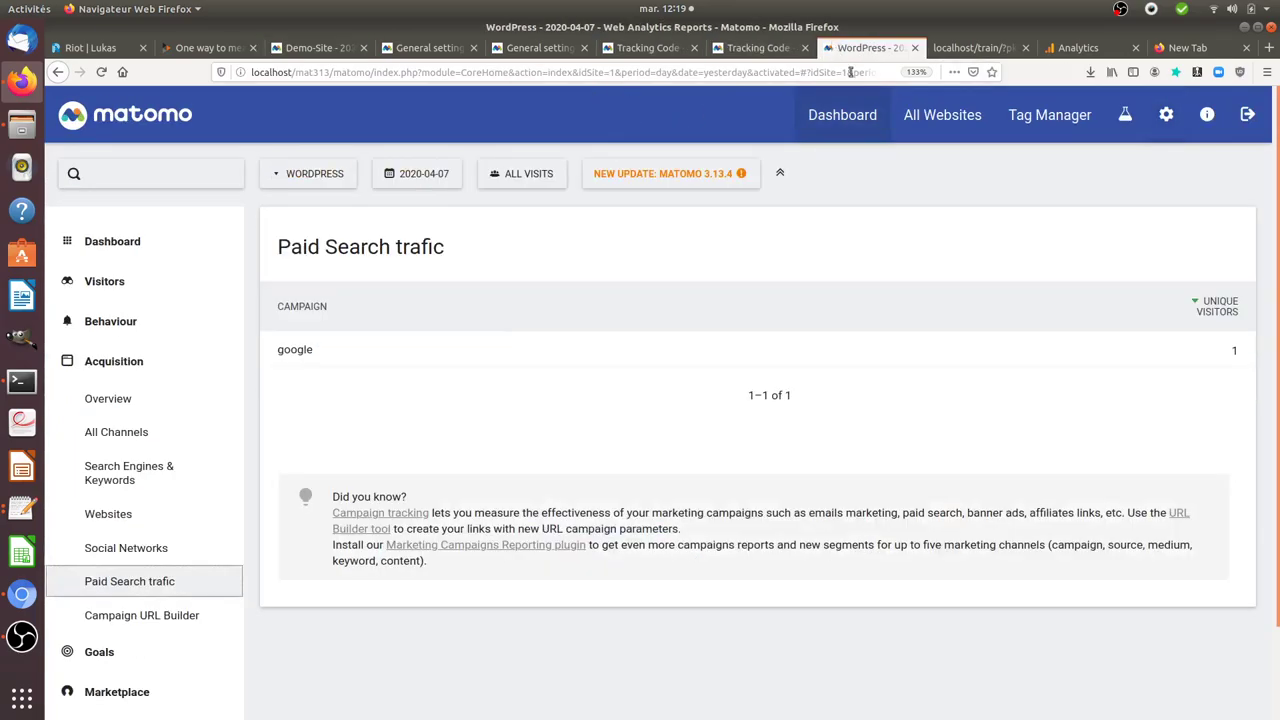
right_click(1166, 117)
left_click(1170, 120)
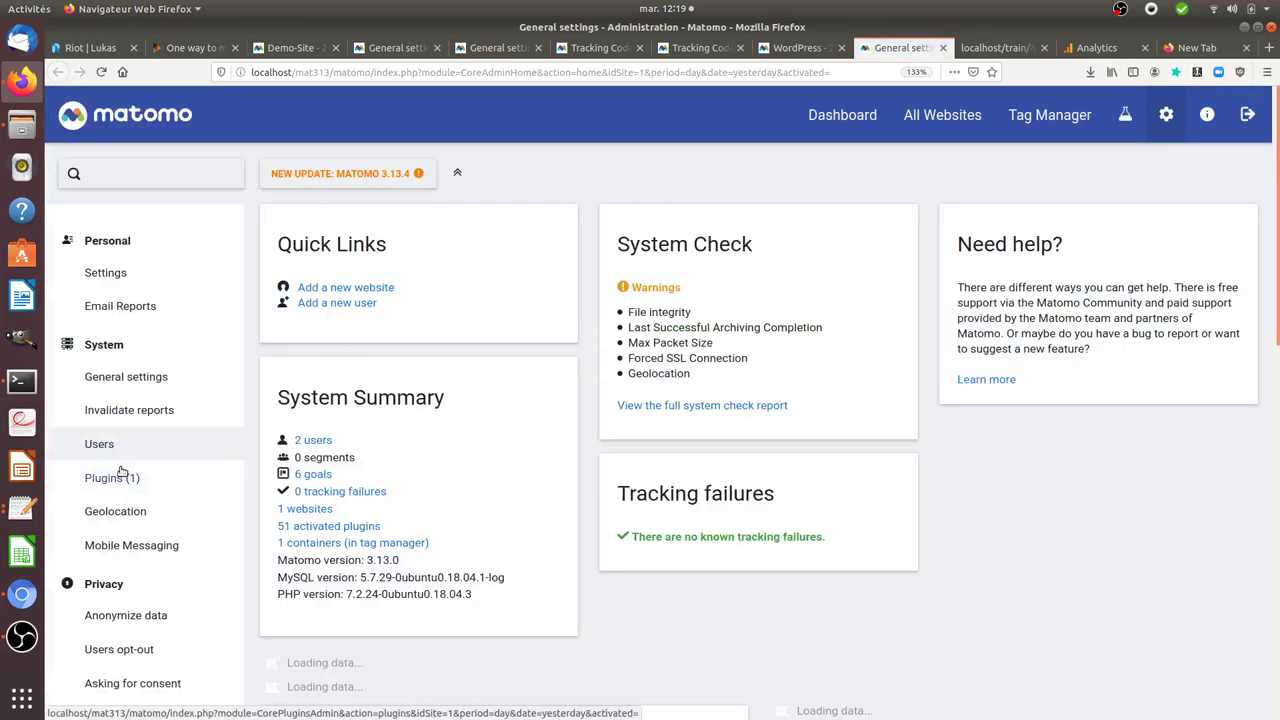
Step: Search the plugin Marketplace for 'translation' to list the translation plugins
left_click(120, 480)
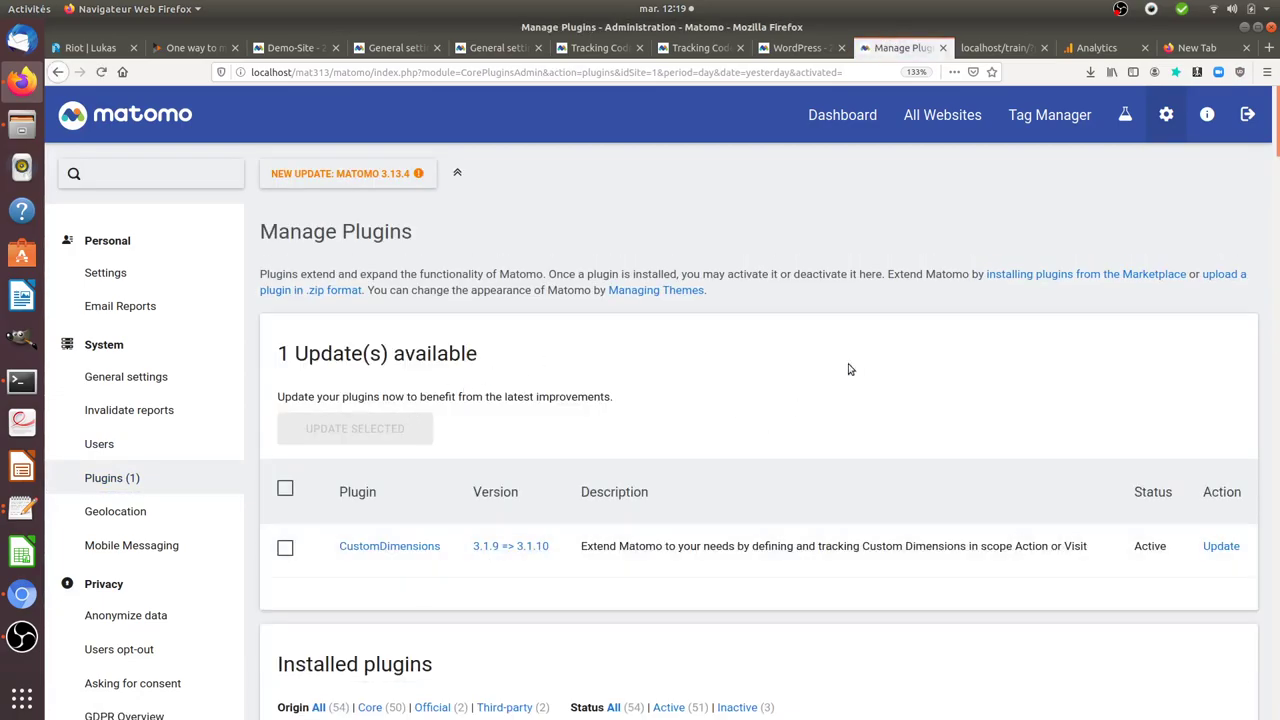
left_click(1030, 276)
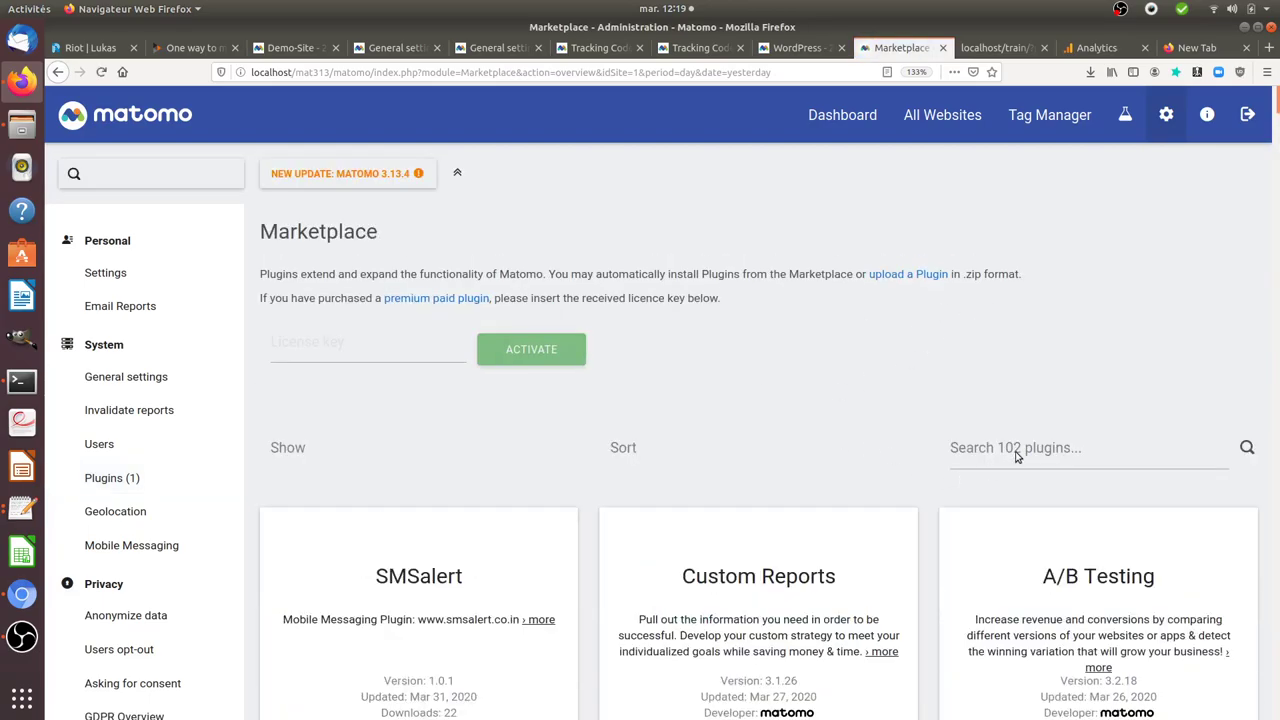
left_click(994, 441)
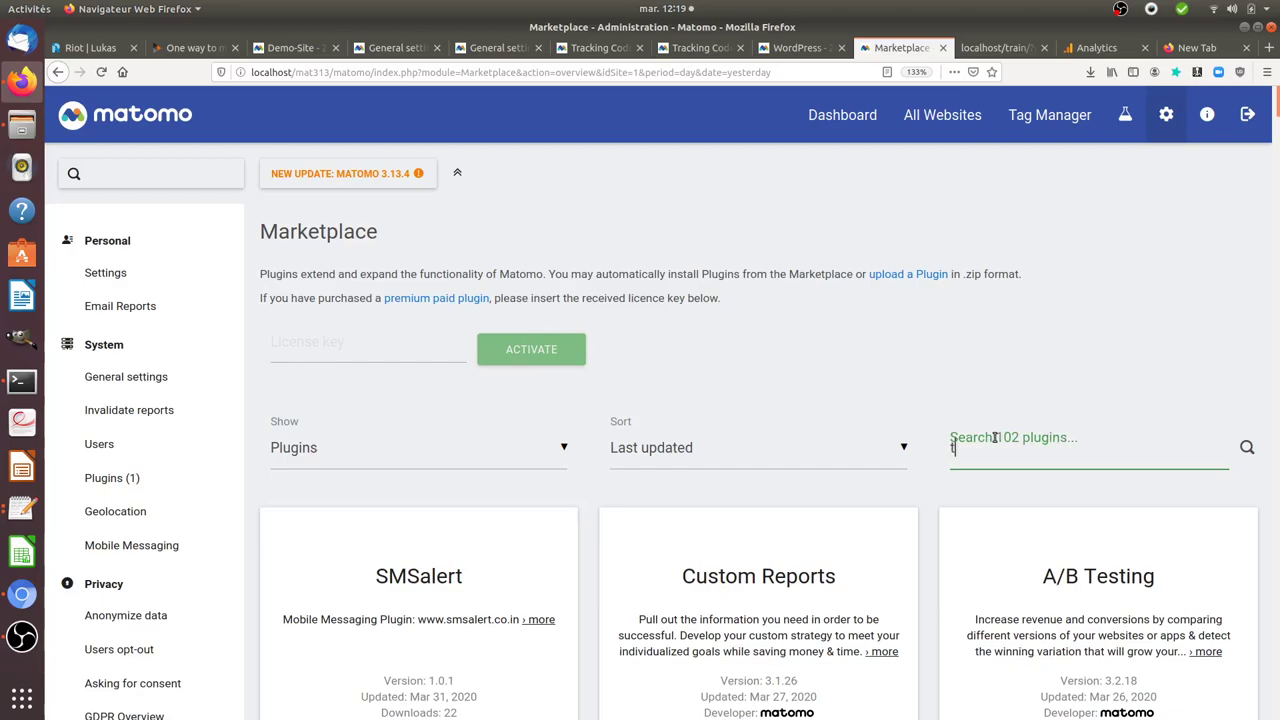
type("translation")
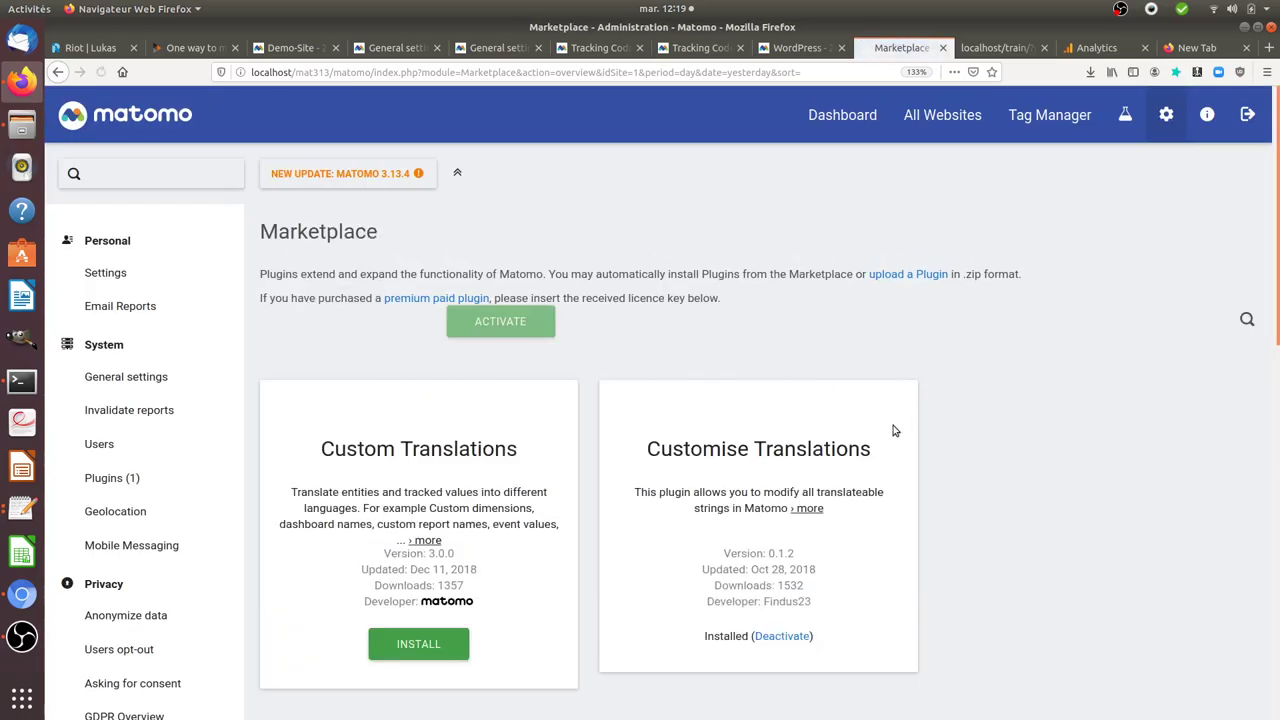
scroll(723, 460, "down", 5)
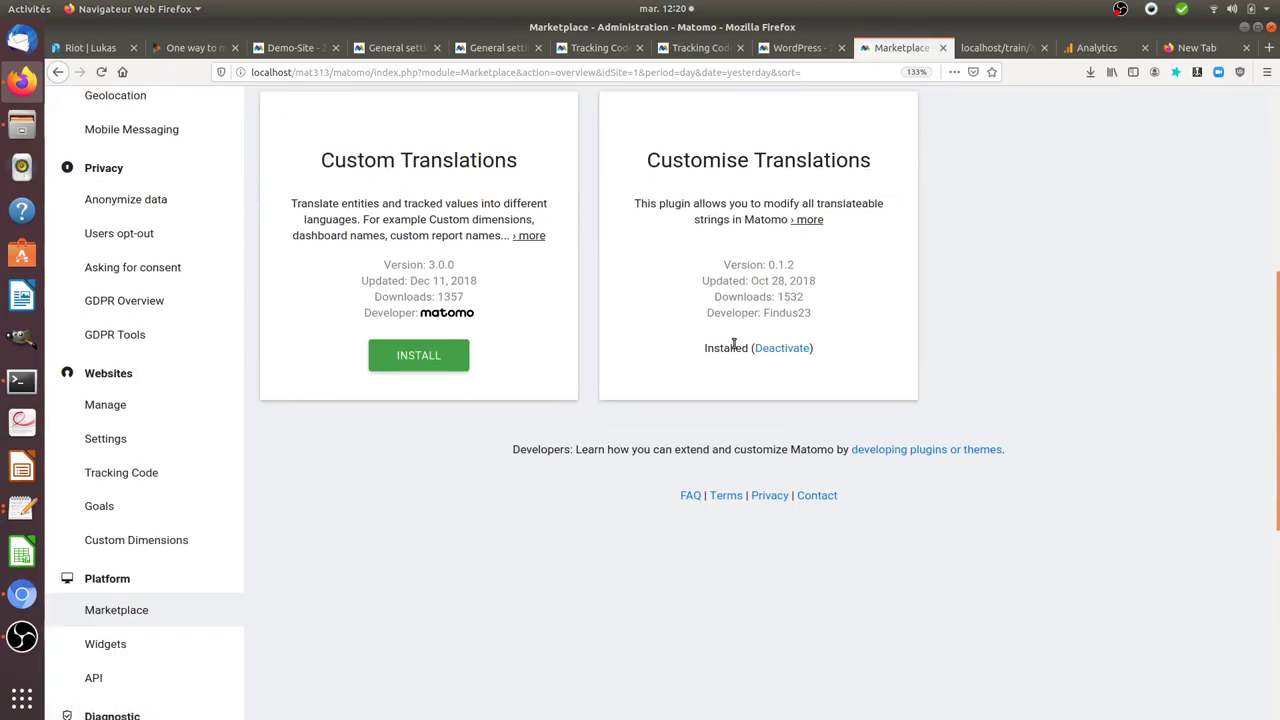
scroll(733, 344, "up", 5)
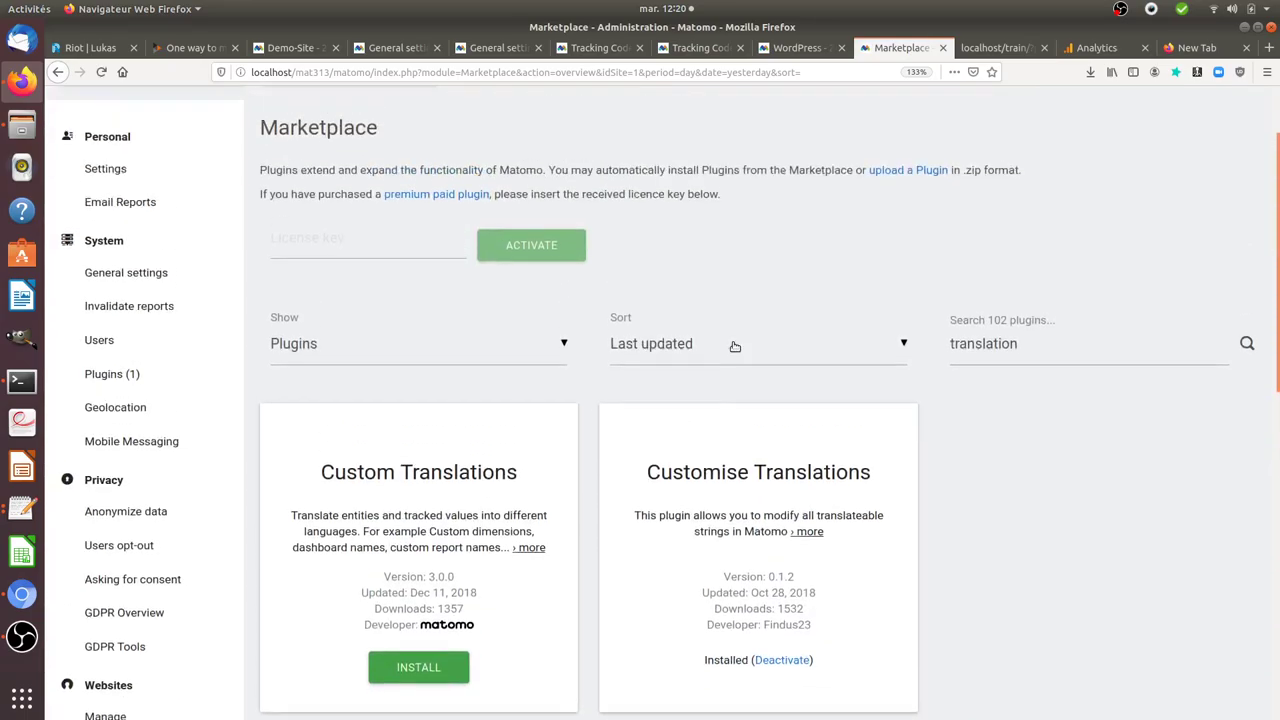
Step: Correct the Referrers_Campaigns replacement in General settings to 'Paid Search traffic' and save
left_click(186, 286)
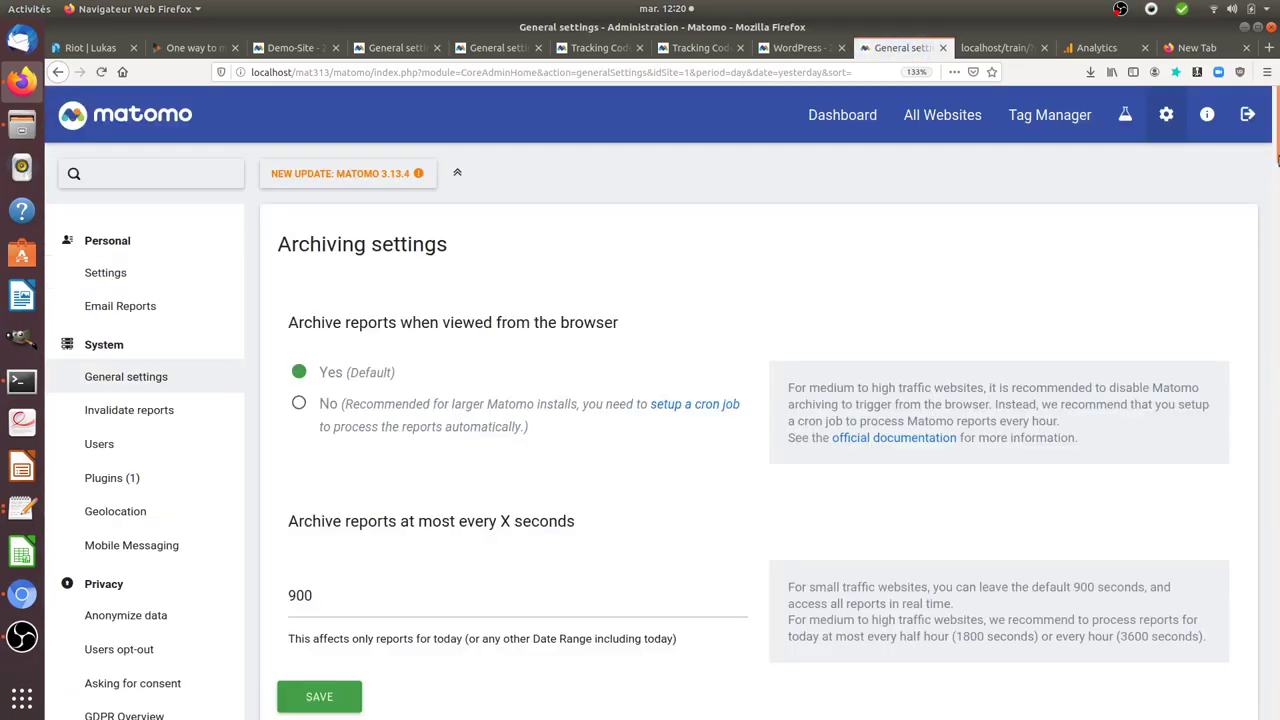
left_click_drag(1277, 160, 1248, 688)
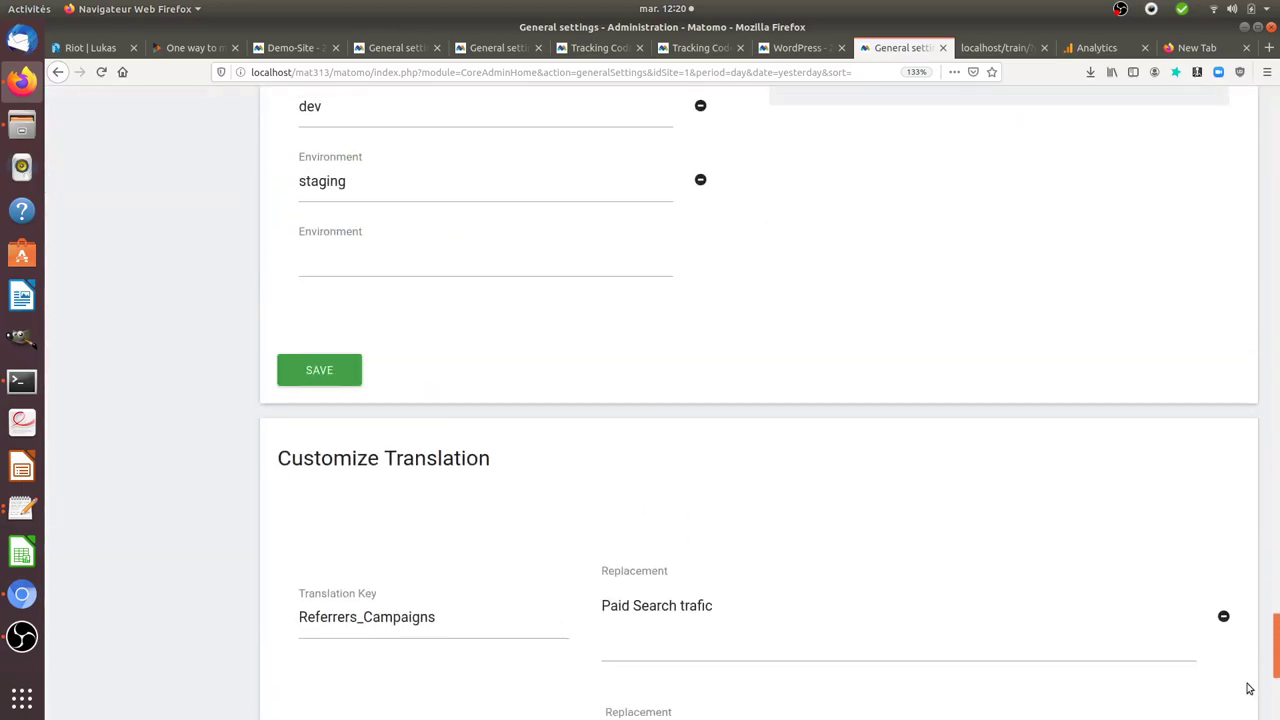
scroll(1248, 688, "down", 3)
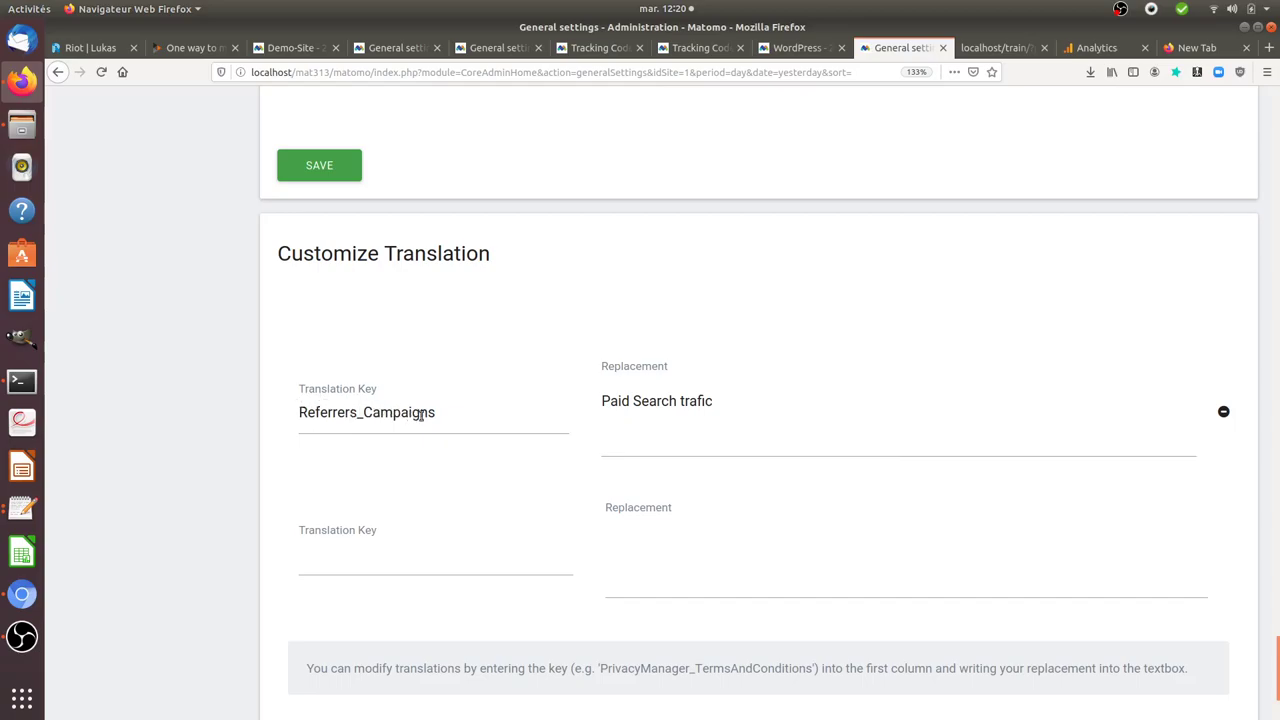
left_click_drag(732, 401, 604, 392)
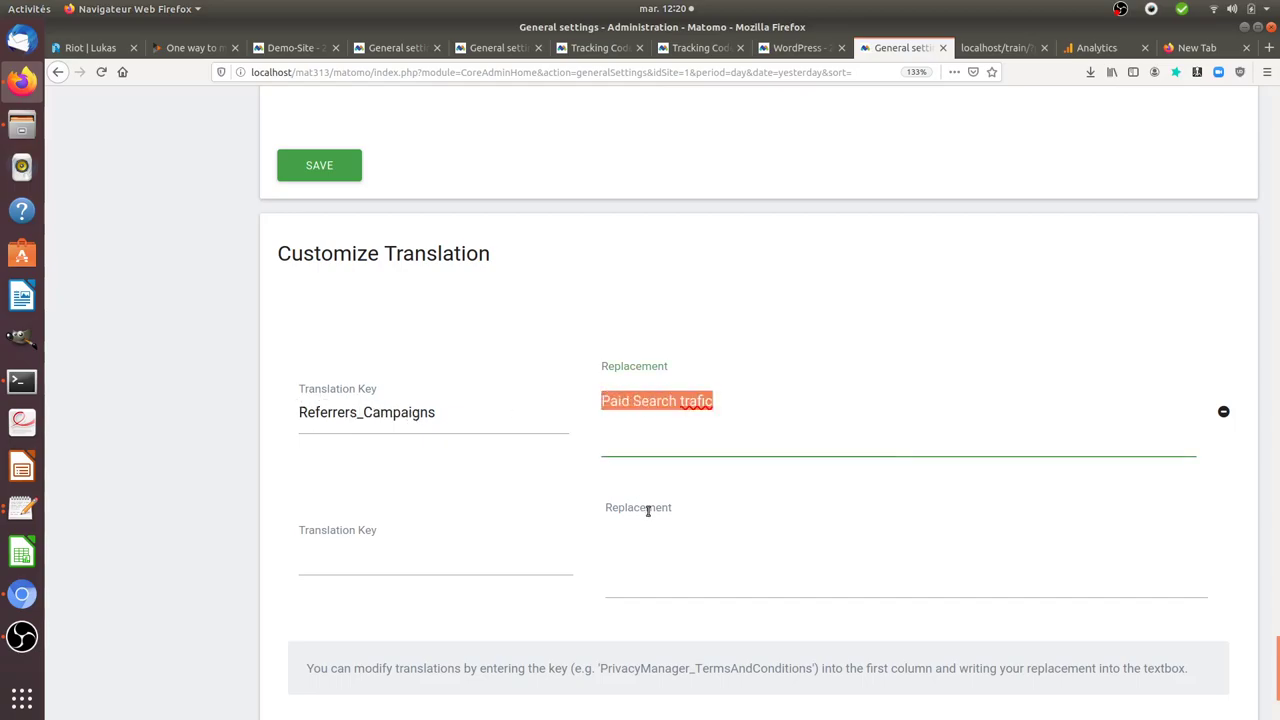
left_click(698, 421)
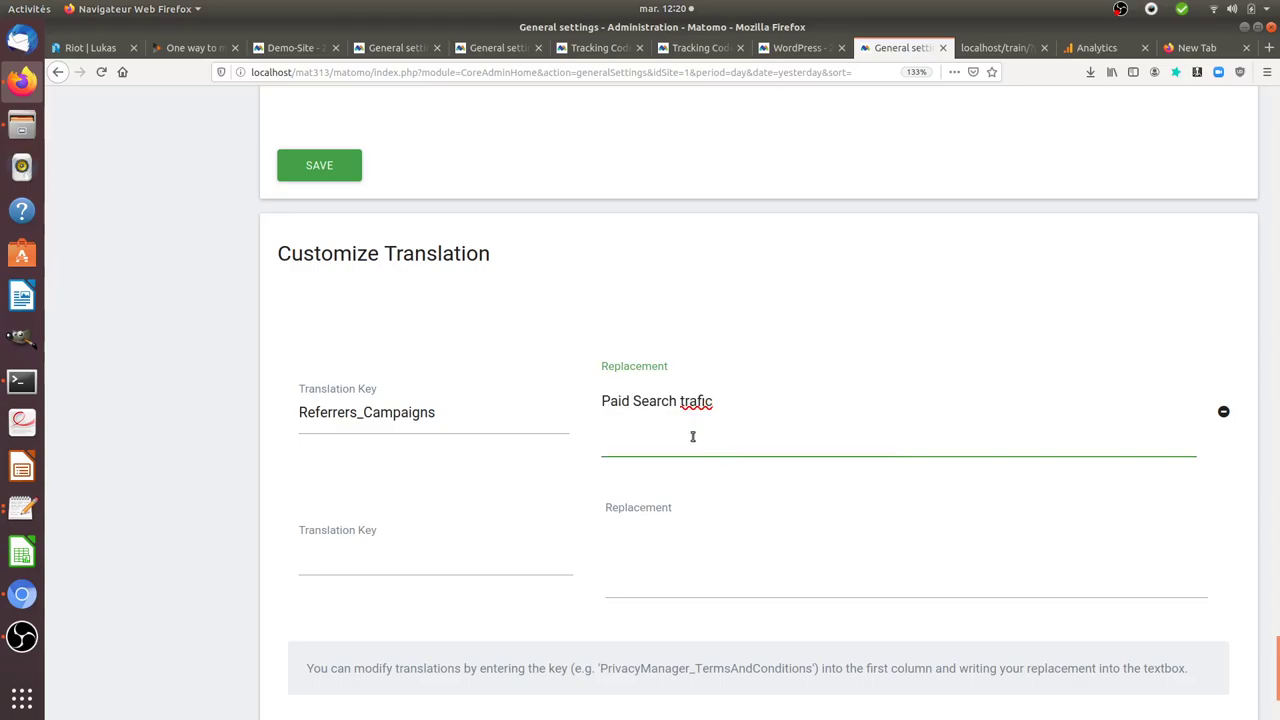
type("f")
scroll(720, 463, "down", 3)
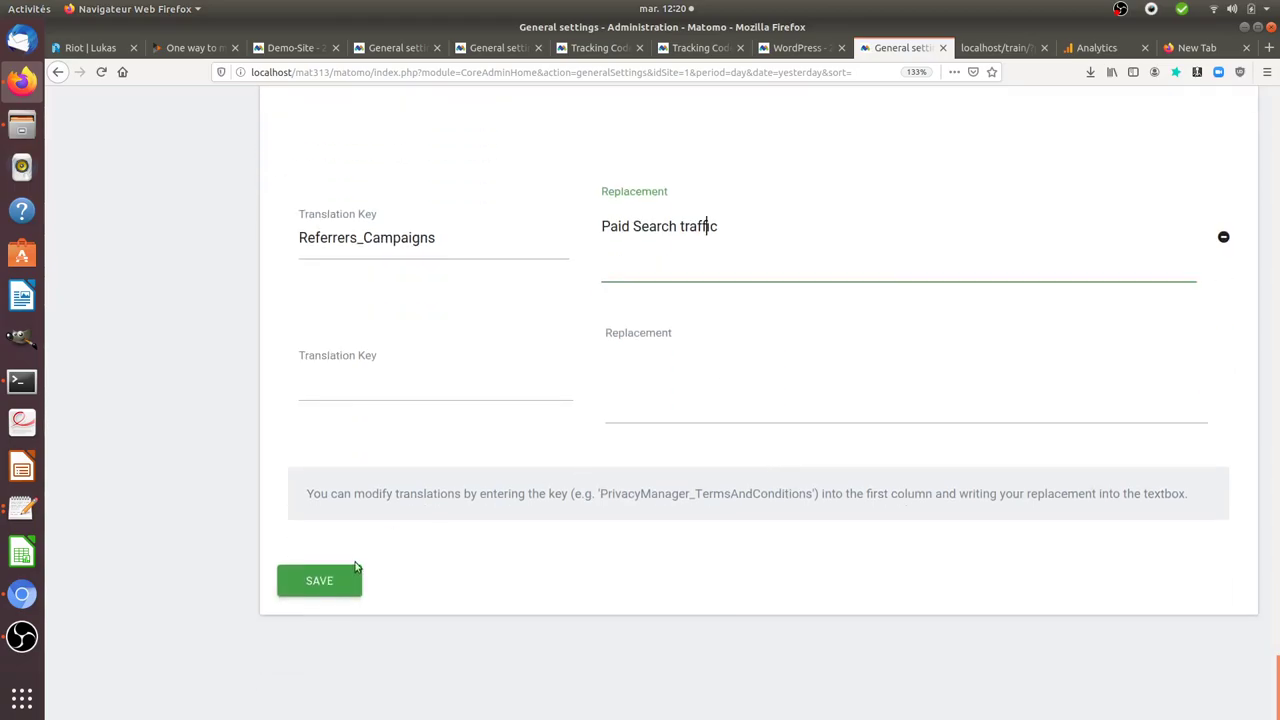
left_click(327, 580)
scroll(329, 491, "down", 3)
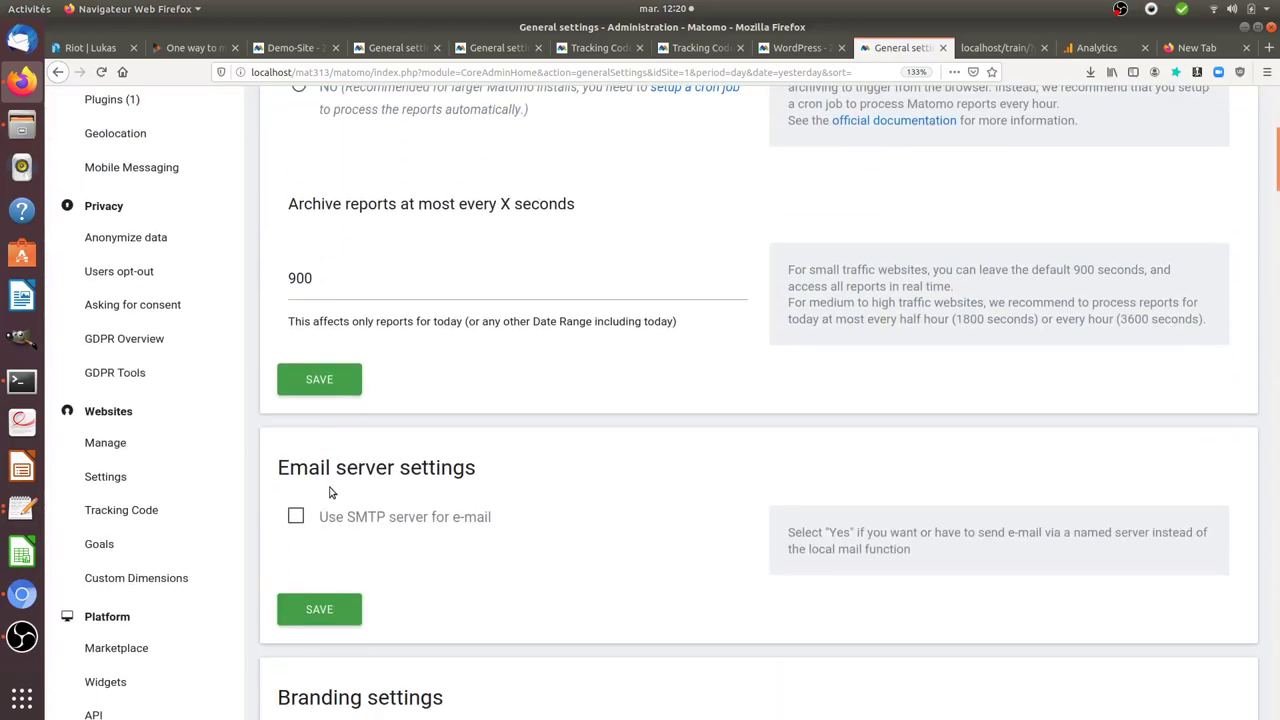
scroll(230, 508, "down", 5)
scroll(309, 497, "down", 5)
scroll(346, 491, "down", 5)
scroll(457, 500, "down", 5)
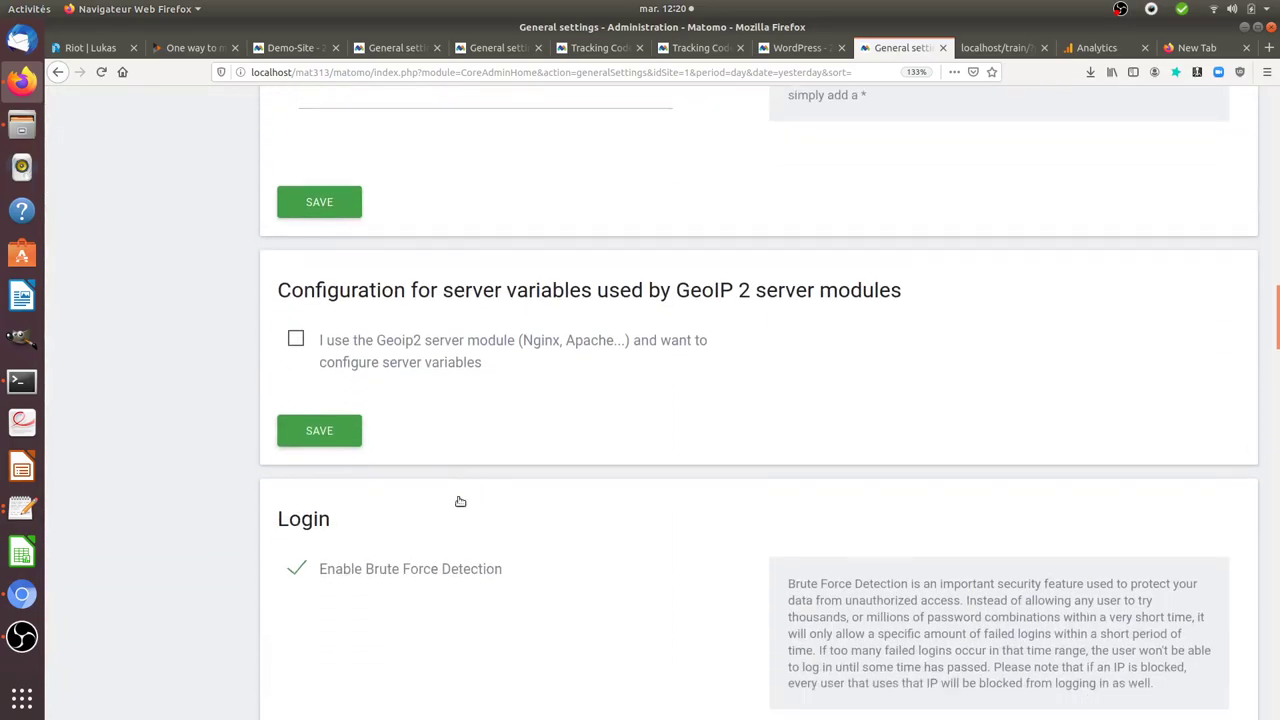
scroll(997, 400, "down", 5)
scroll(607, 380, "down", 10)
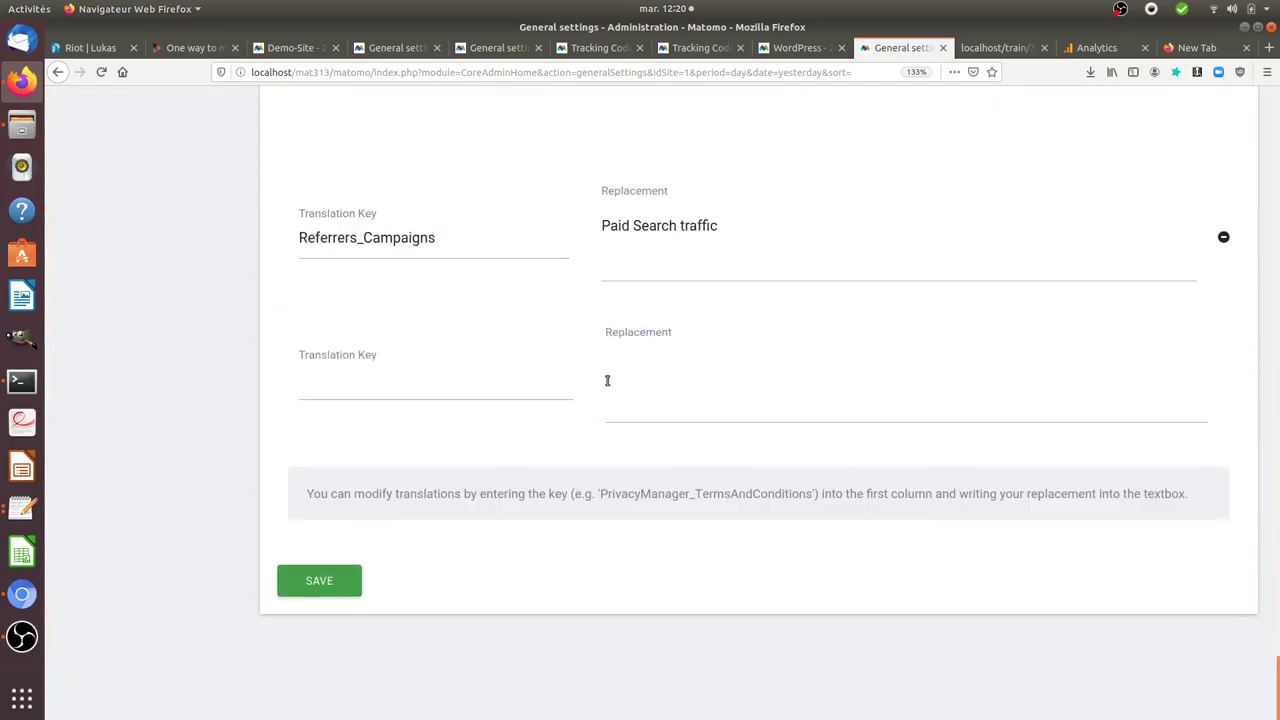
left_click_drag(485, 234, 243, 277)
scroll(206, 349, "up", 4)
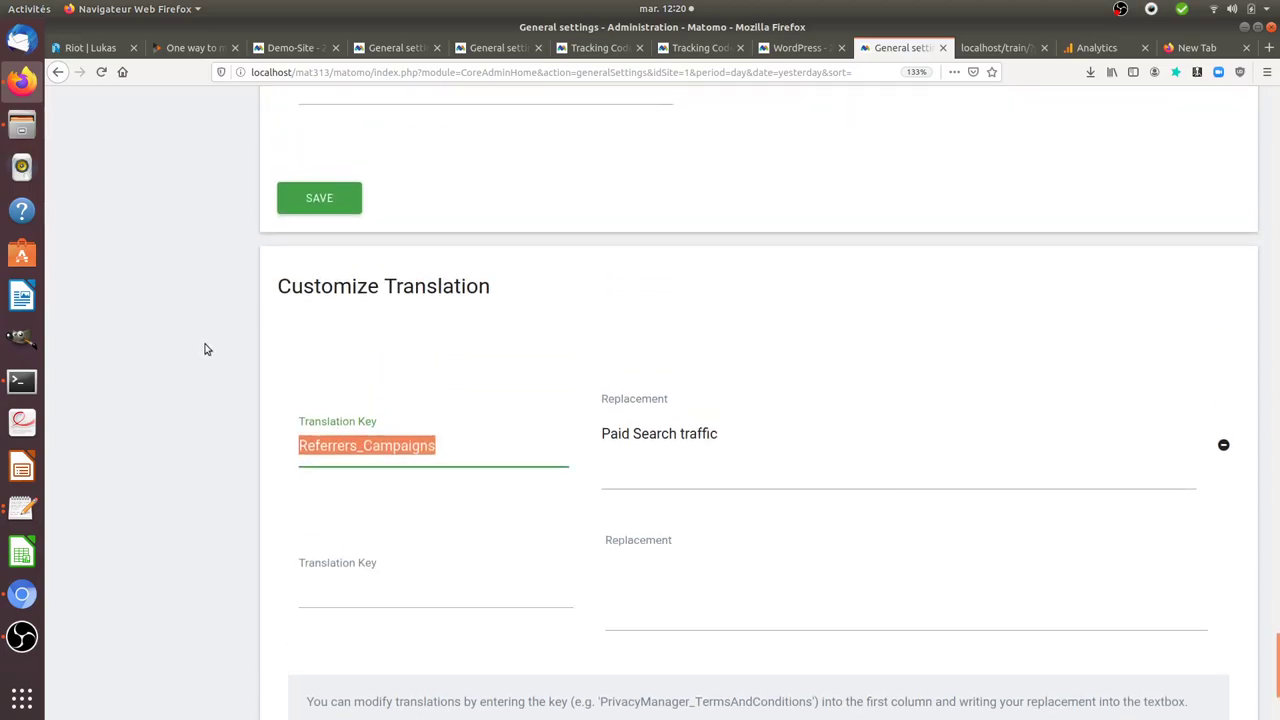
scroll(193, 396, "up", 4)
scroll(193, 396, "up", 3)
scroll(191, 391, "up", 4)
scroll(191, 391, "up", 5)
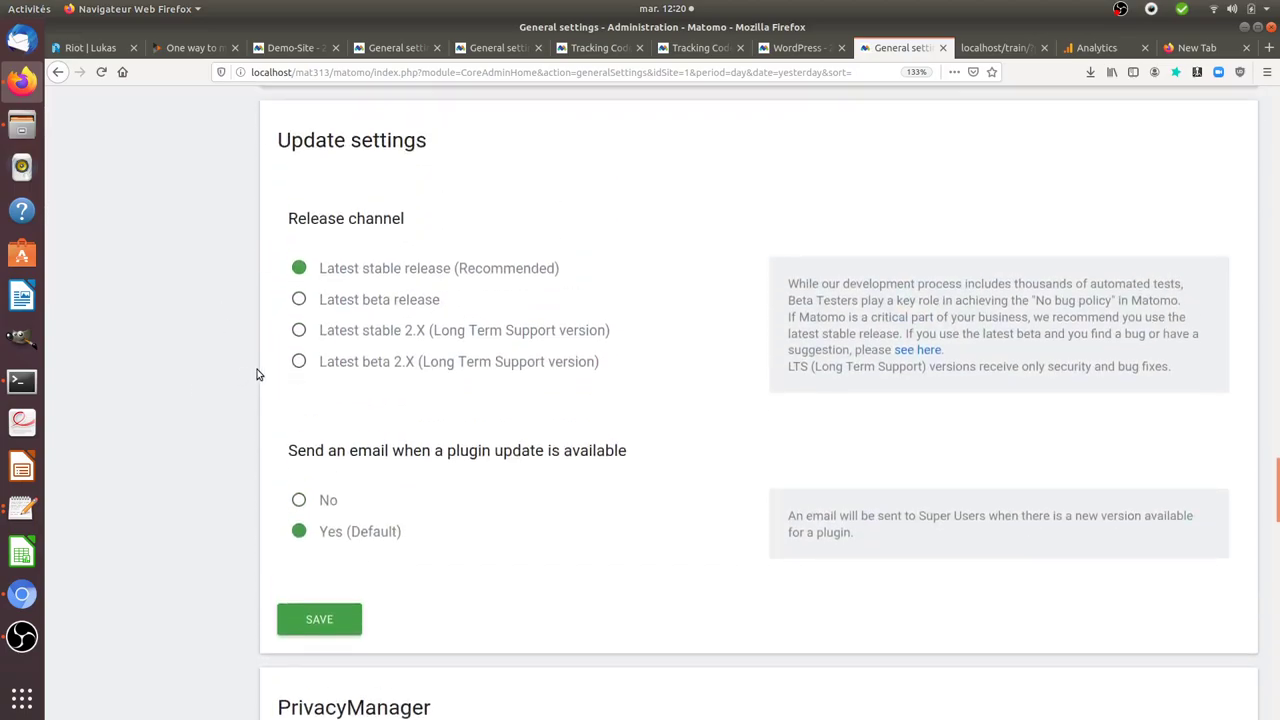
scroll(1121, 400, "up", 4)
left_click_drag(1276, 450, 1276, 228)
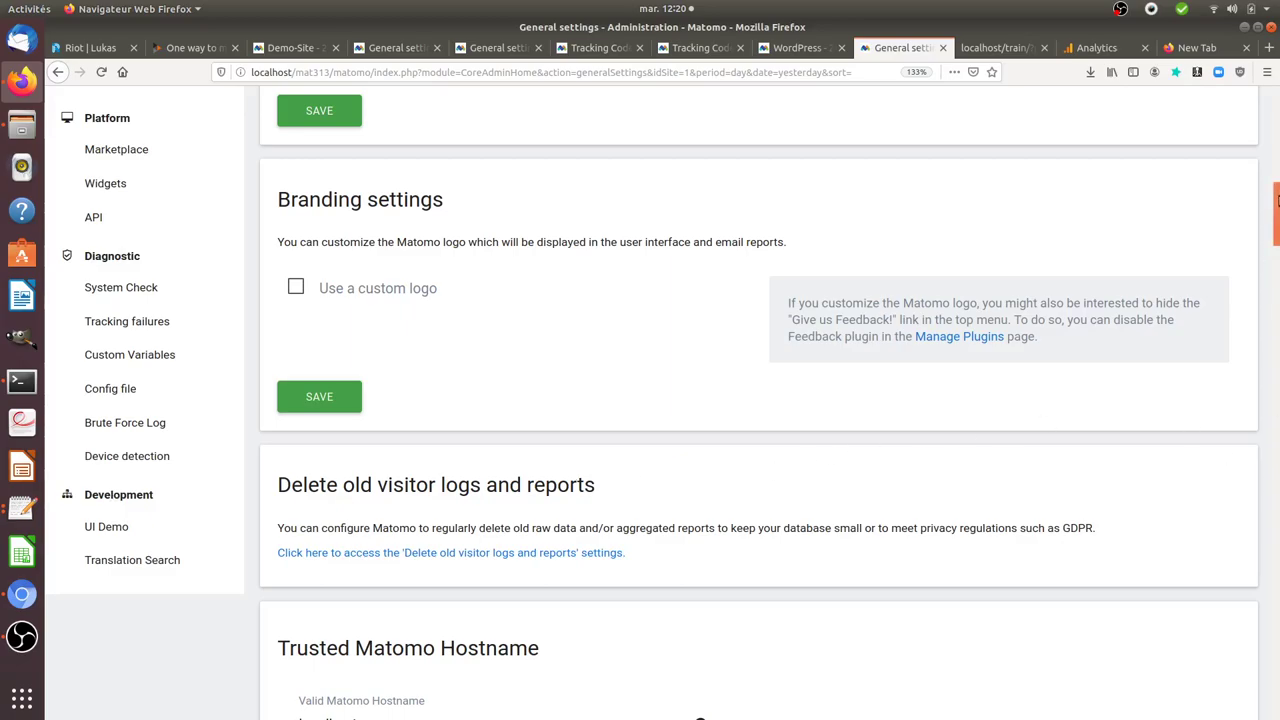
left_click_drag(1276, 215, 1276, 118)
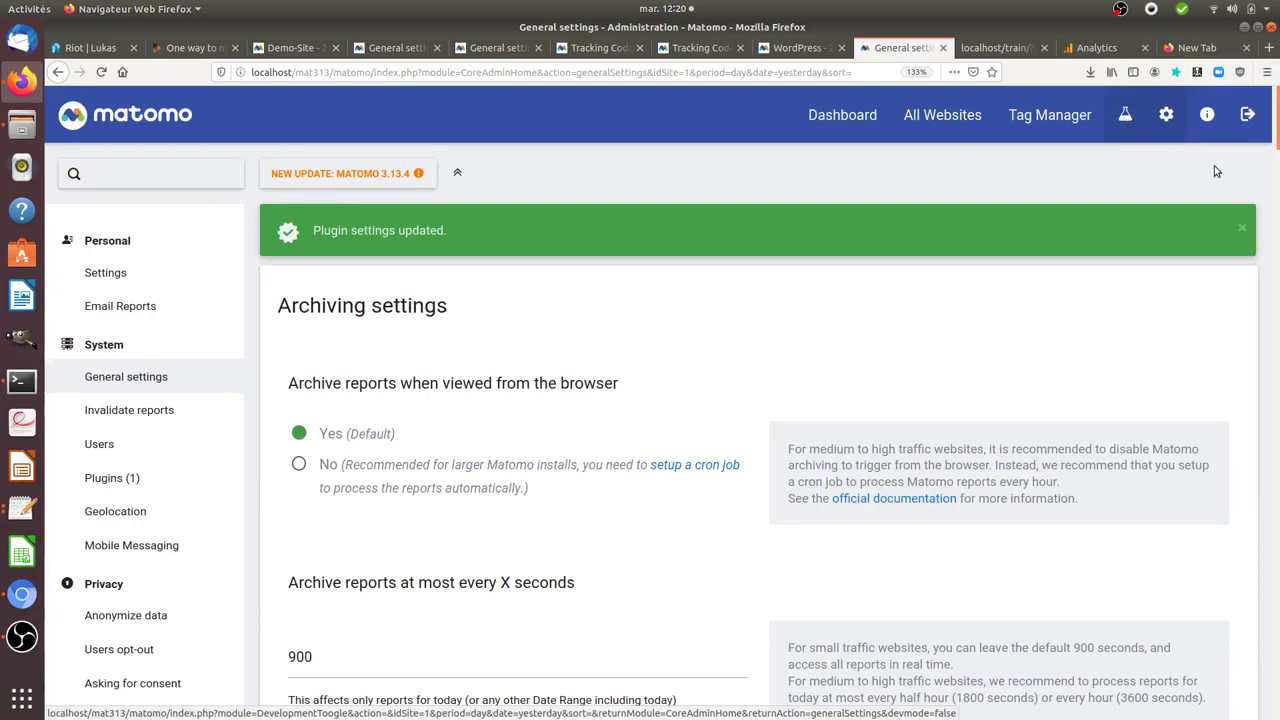
mouse_move(1275, 120)
left_mouse_down()
mouse_move(1262, 647)
mouse_move(1145, 312)
mouse_move(1144, 231)
left_mouse_up()
Step: Search the English translations for 'campaign' and scroll through the results
left_click(129, 536)
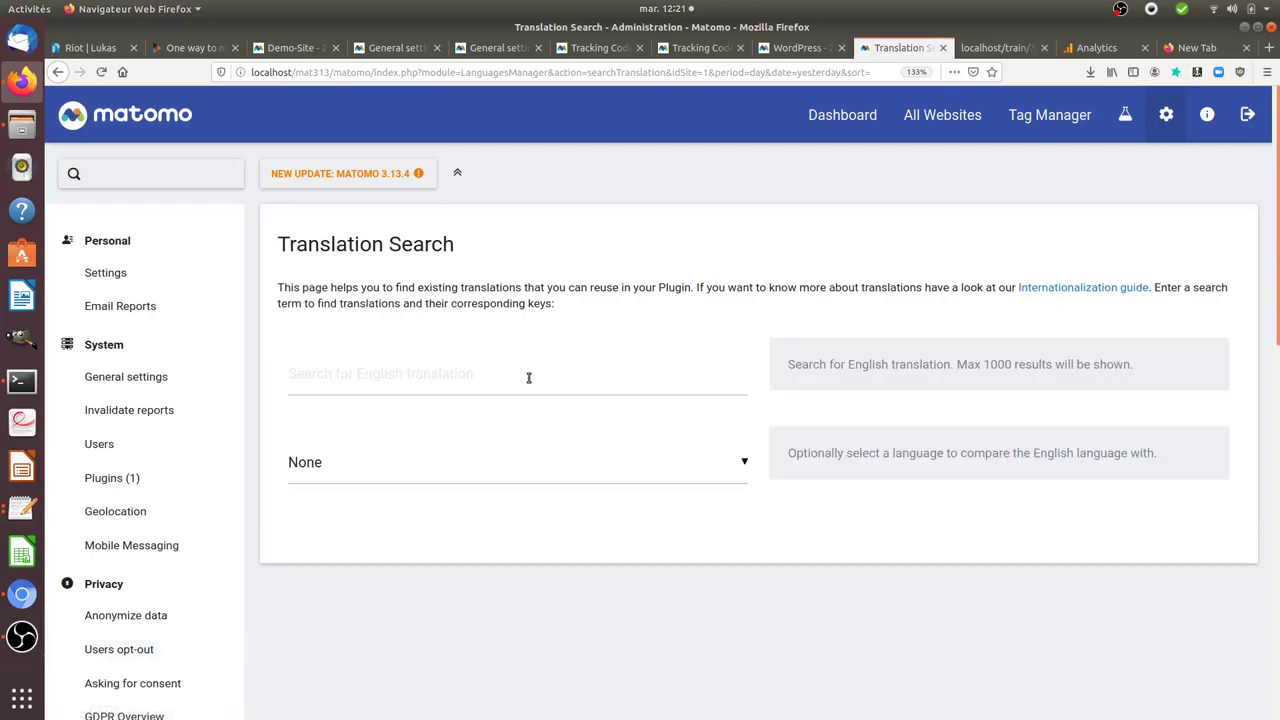
left_click(519, 378)
type("c")
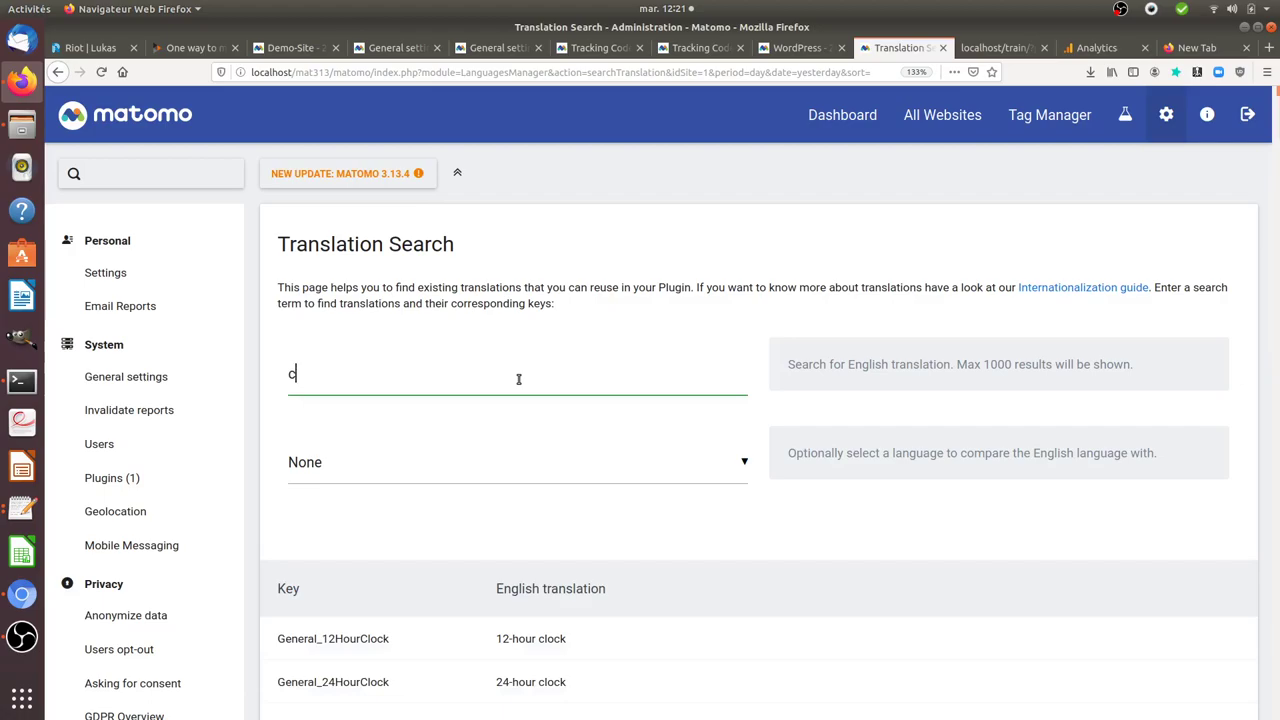
type("ampaign")
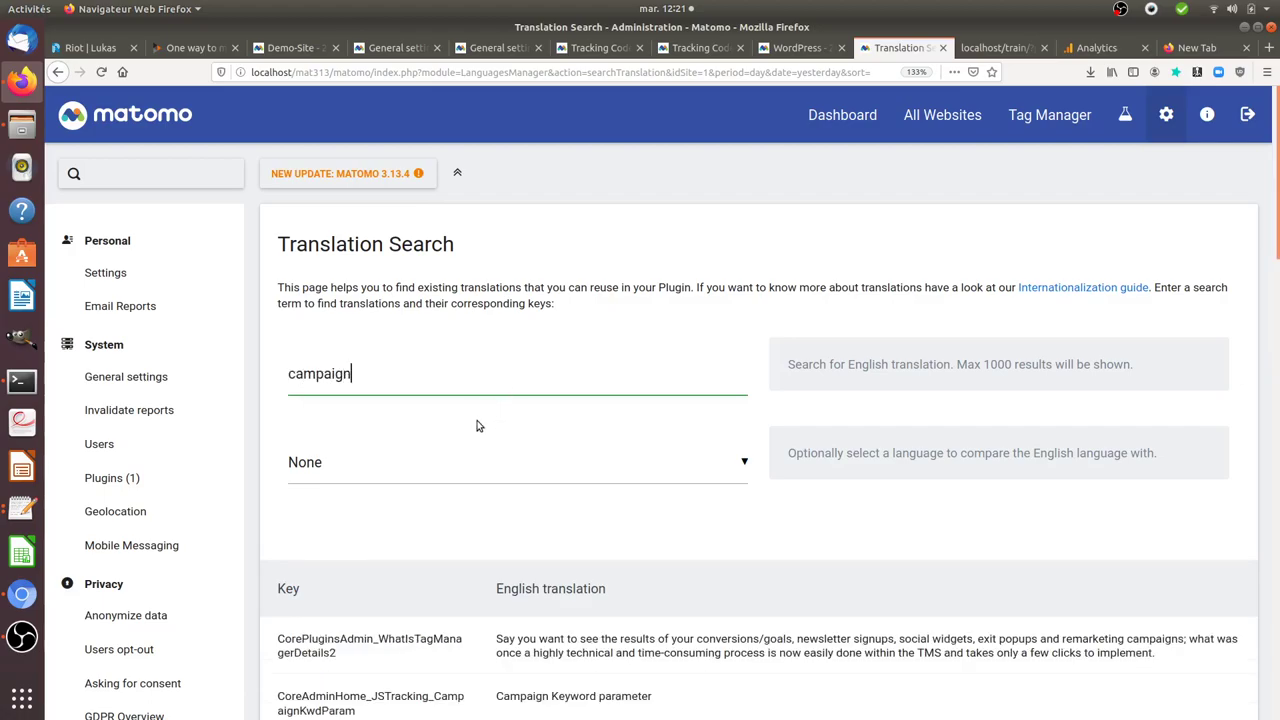
scroll(1006, 494, "down", 5)
scroll(535, 478, "down", 3)
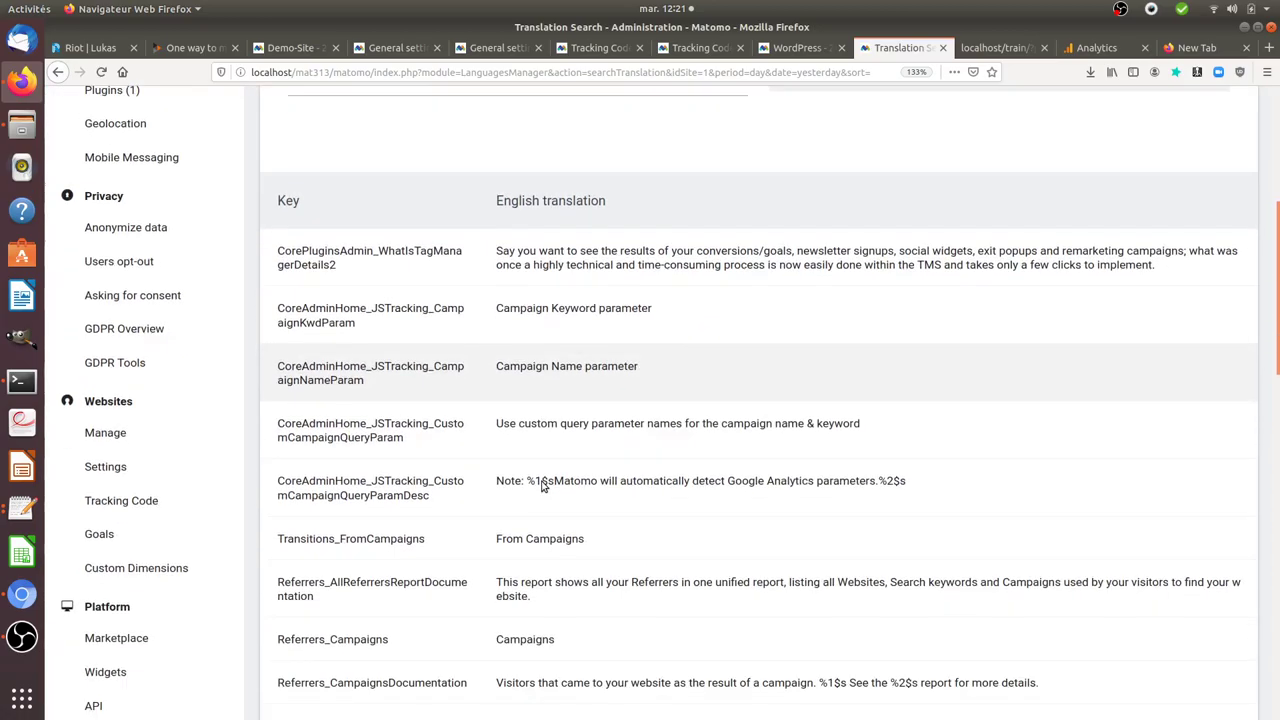
scroll(450, 500, "down", 2)
scroll(371, 517, "down", 2)
scroll(366, 418, "down", 1)
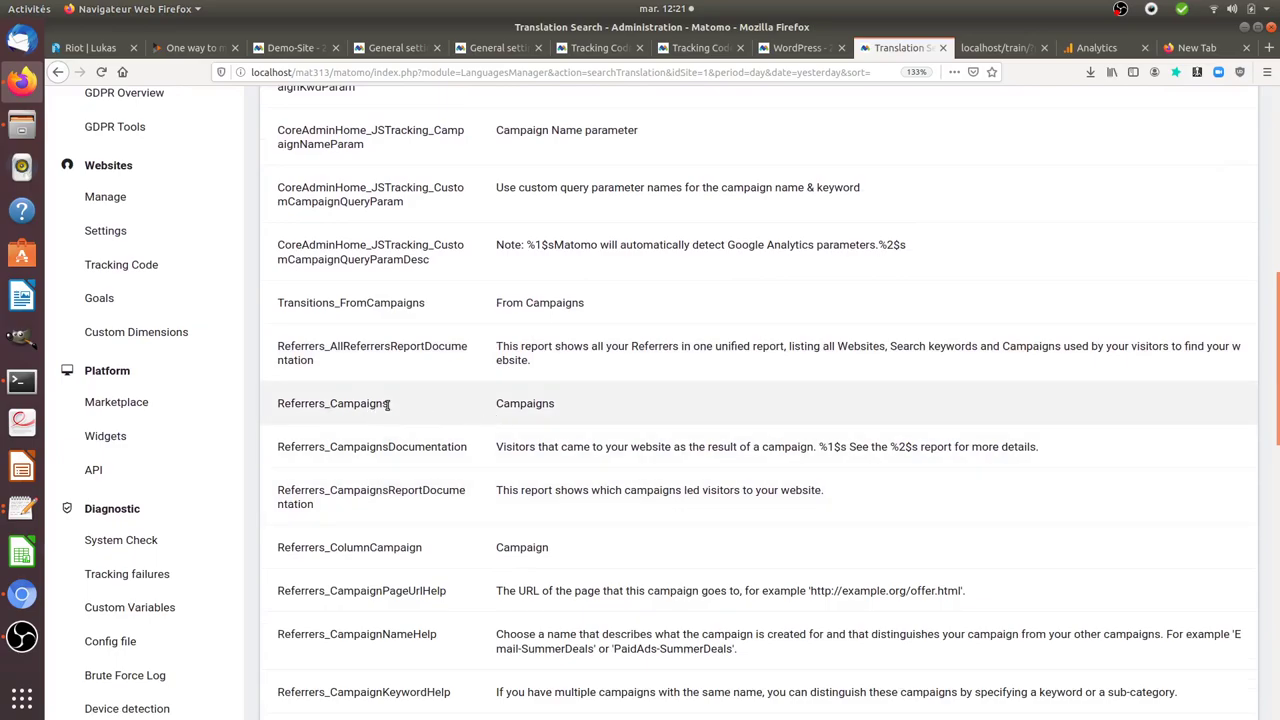
Step: Select the Referrers_Campaigns key and return to the Paid Search trafic campaign report
left_click_drag(387, 404, 277, 404)
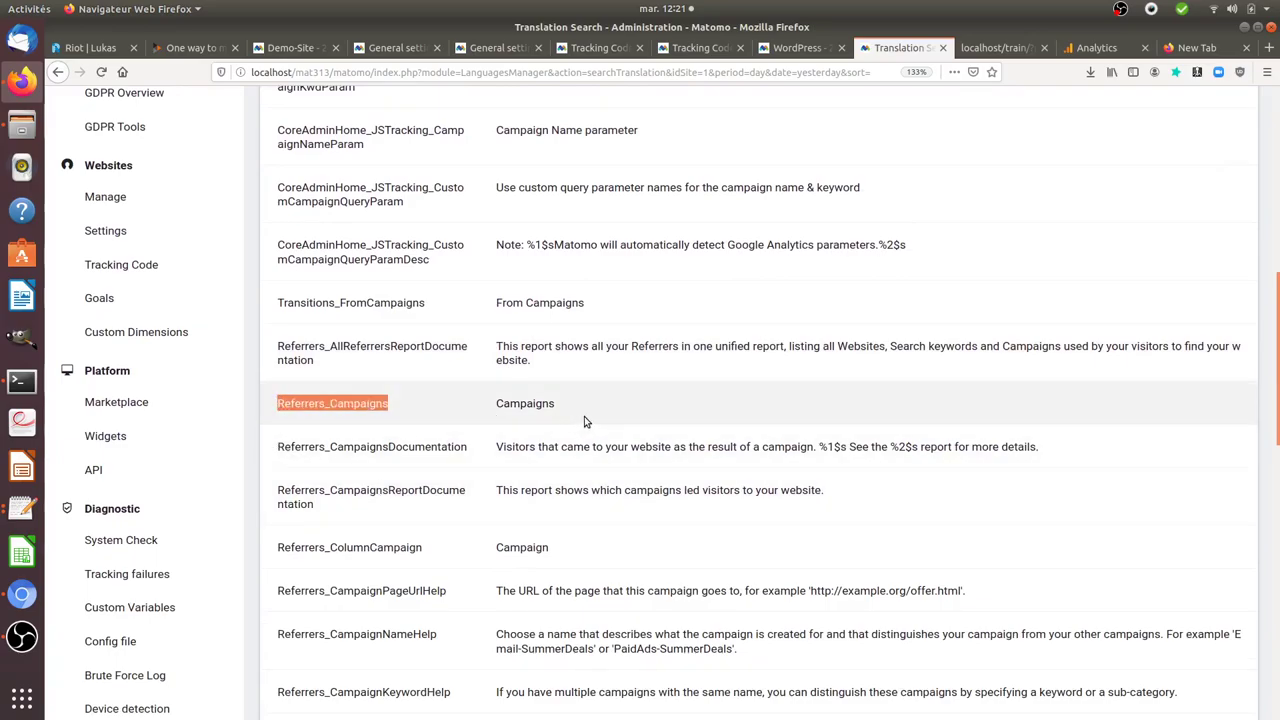
left_click_drag(1276, 390, 1277, 388)
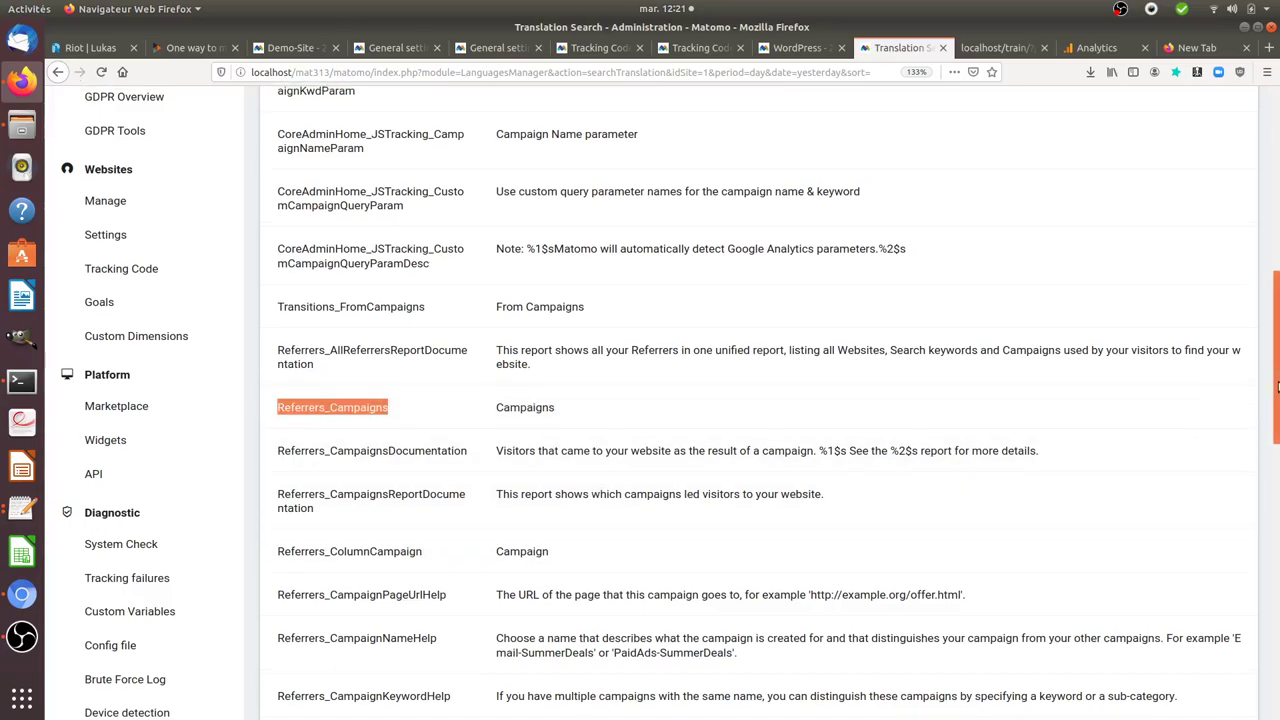
left_click(805, 48)
mouse_move(669, 173)
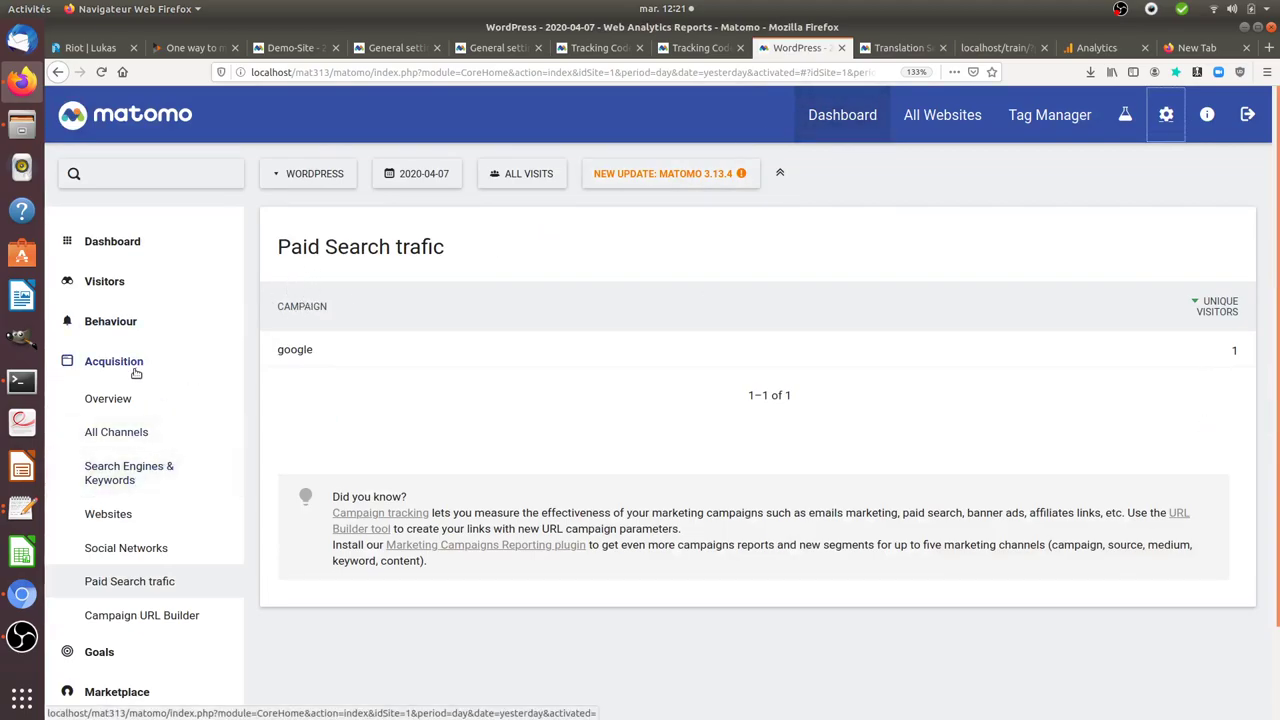
Step: Verify 'Paid Search traffic' in the All Channels table and campaign heading, then return to translation search
left_click(108, 400)
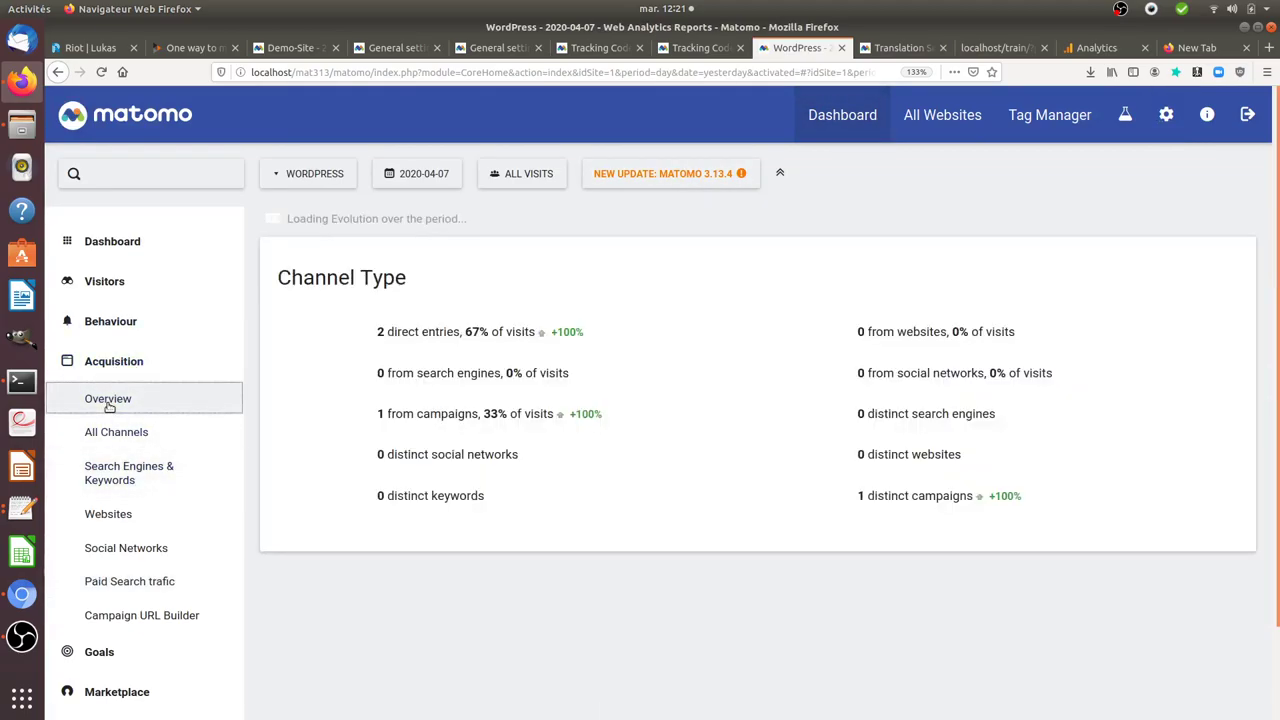
scroll(557, 500, "down", 3)
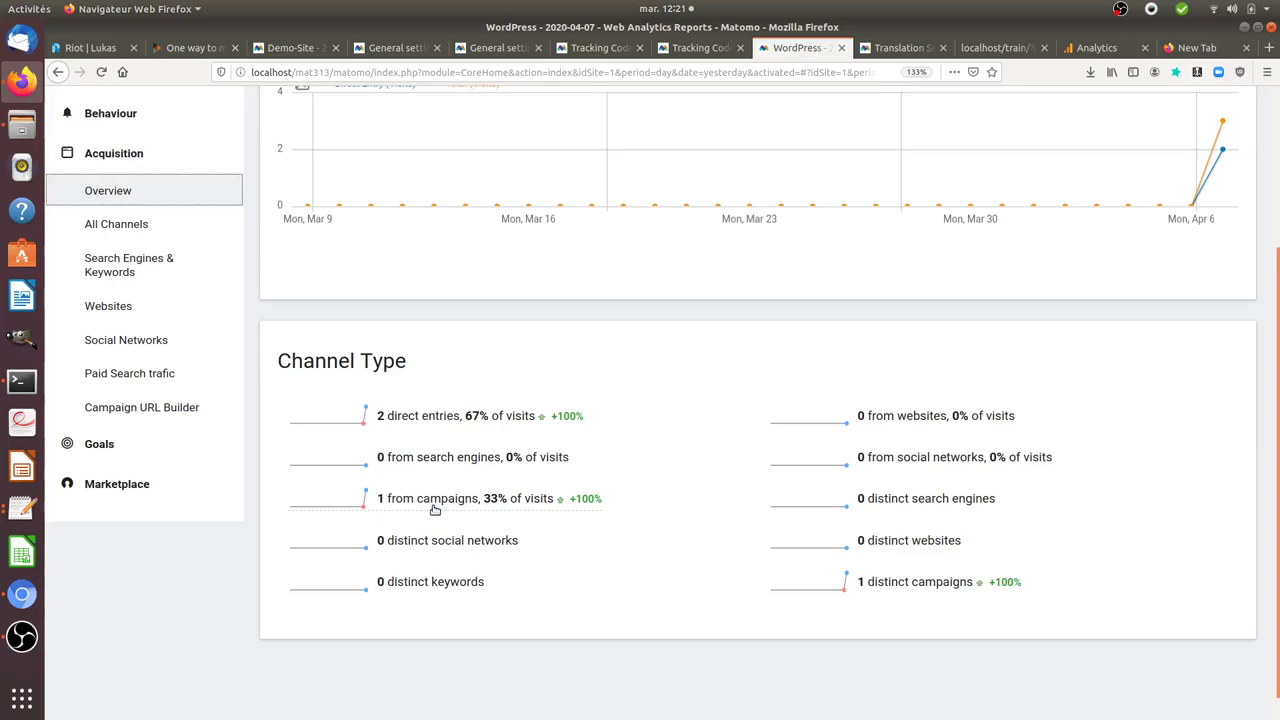
left_click(148, 222)
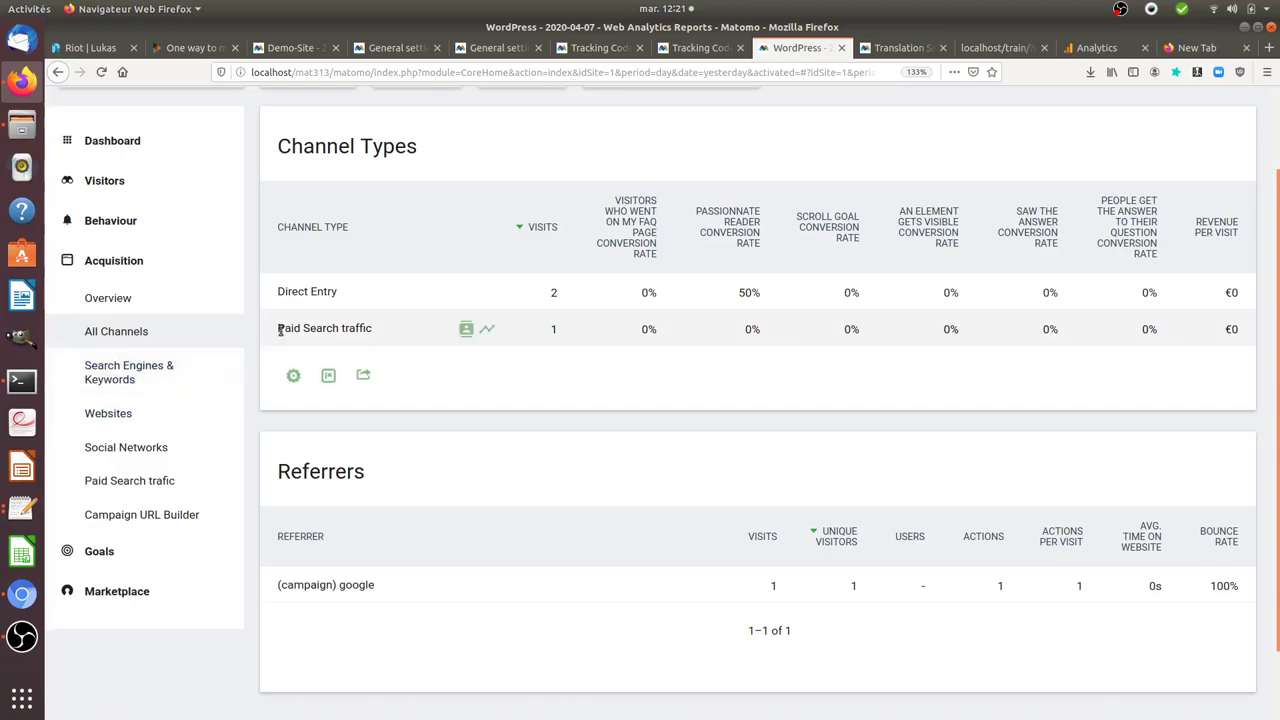
left_click_drag(278, 329, 376, 331)
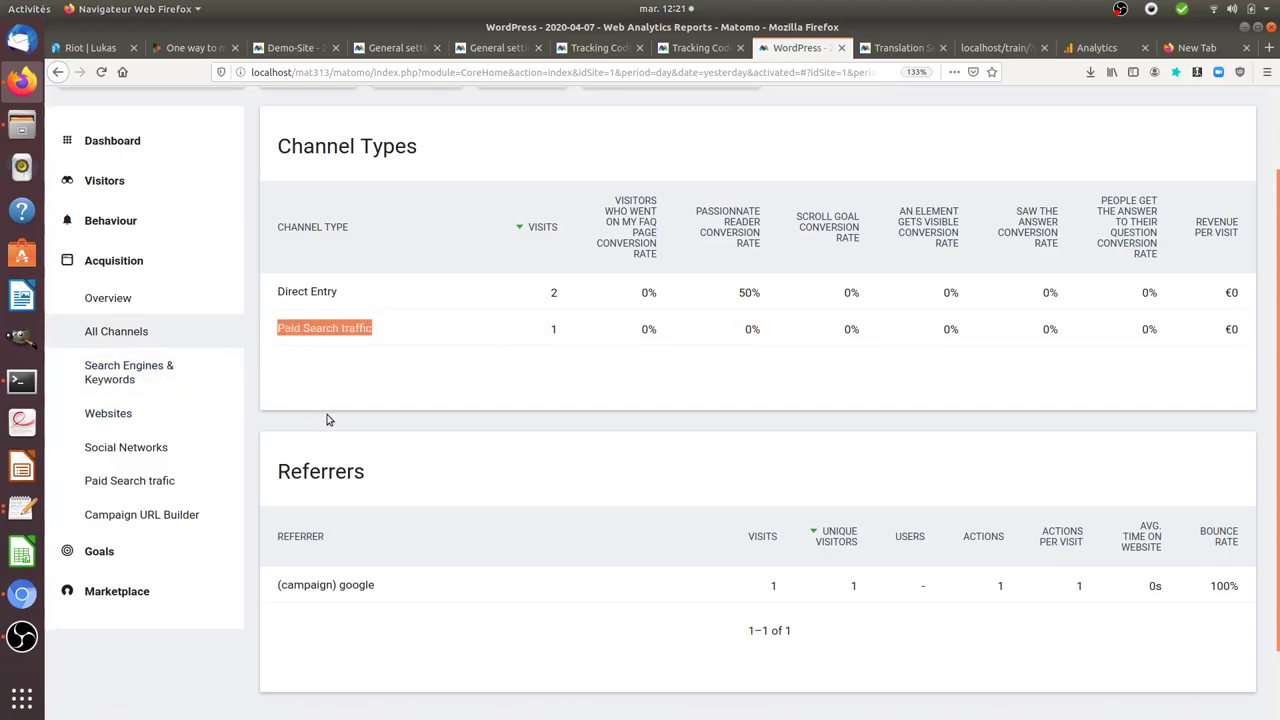
left_click(110, 486)
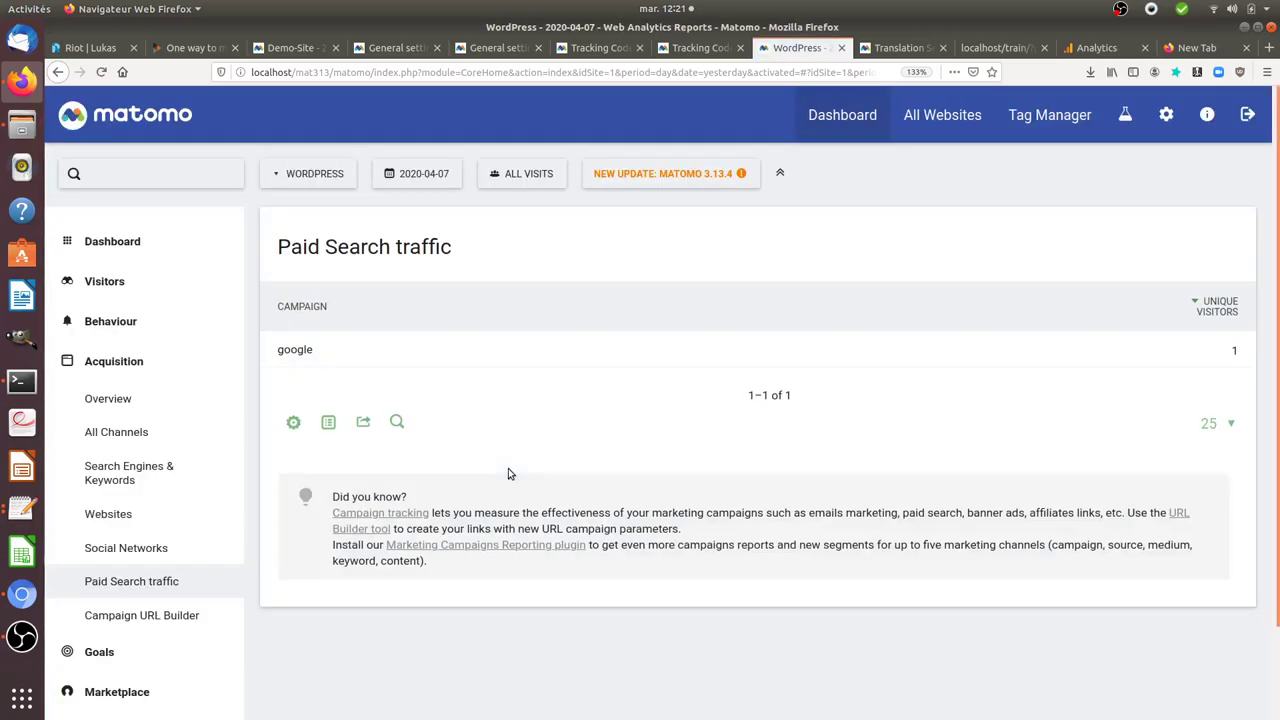
left_click_drag(452, 247, 398, 247)
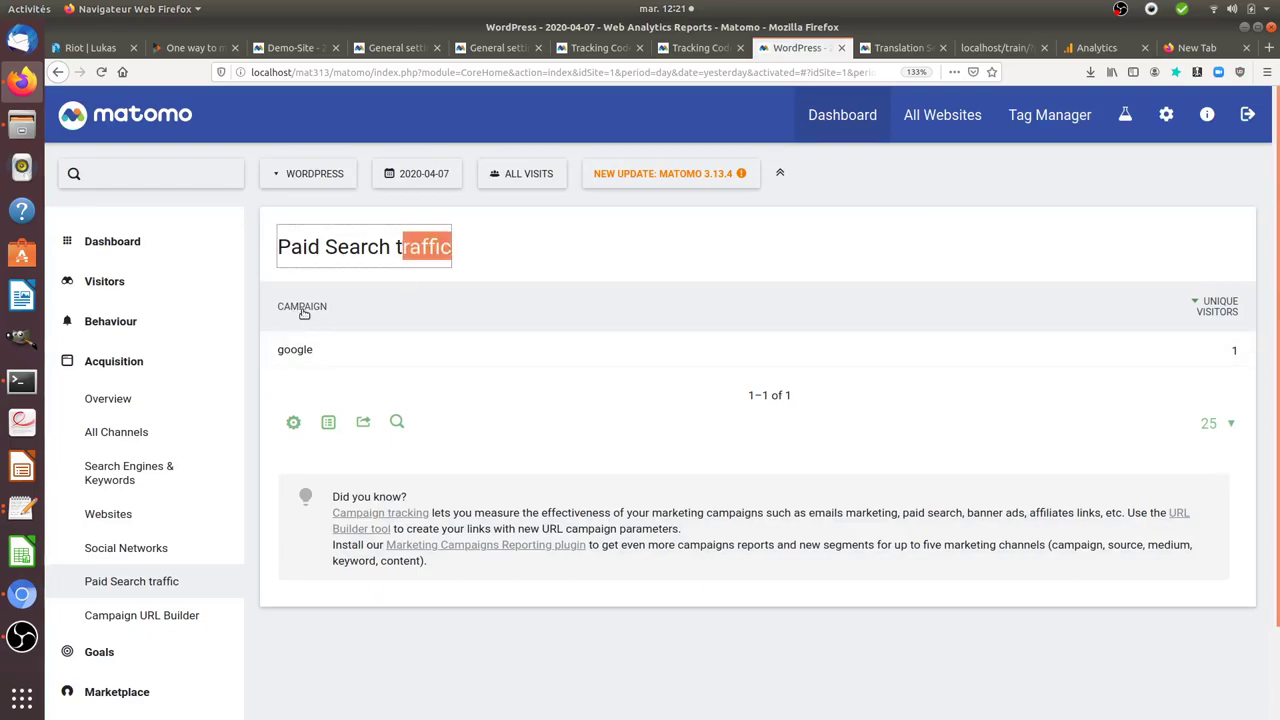
key("ctrl+Tab")
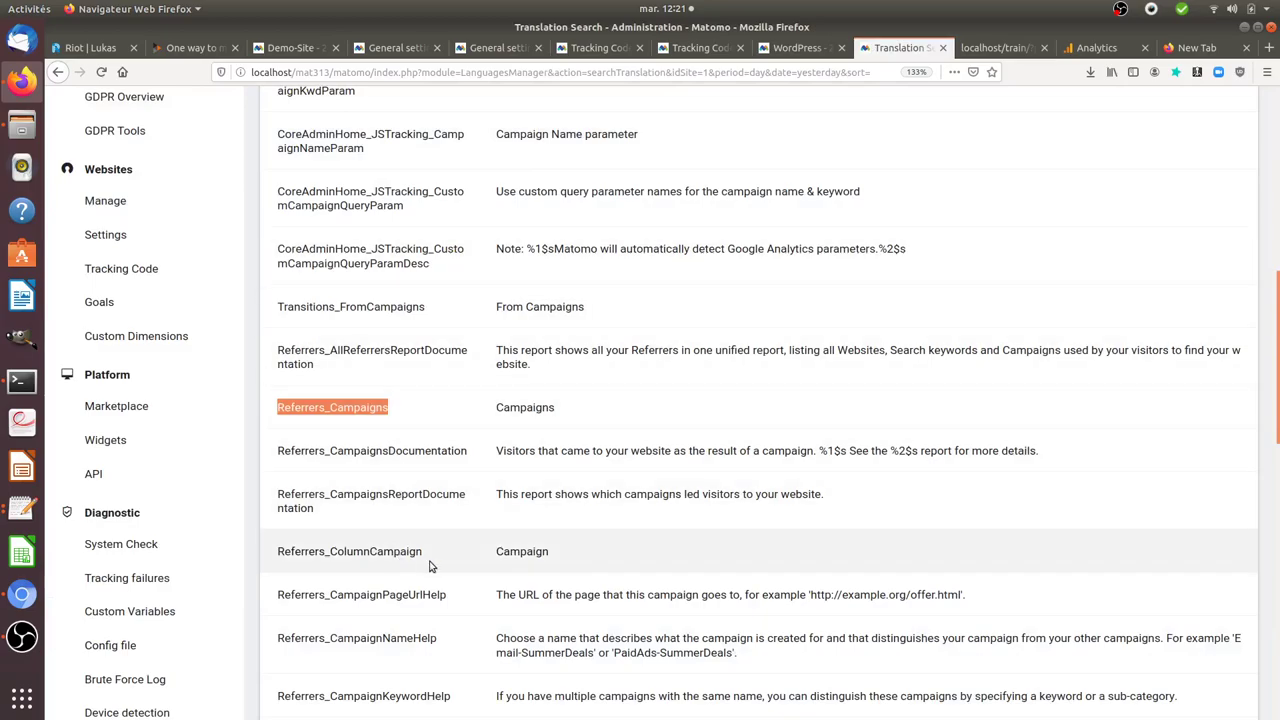
Step: Select the Referrers_ColumnCampaign key and open General settings
mouse_move(425, 553)
left_mouse_down()
mouse_move(275, 562)
mouse_move(423, 556)
left_mouse_up()
left_click(275, 562)
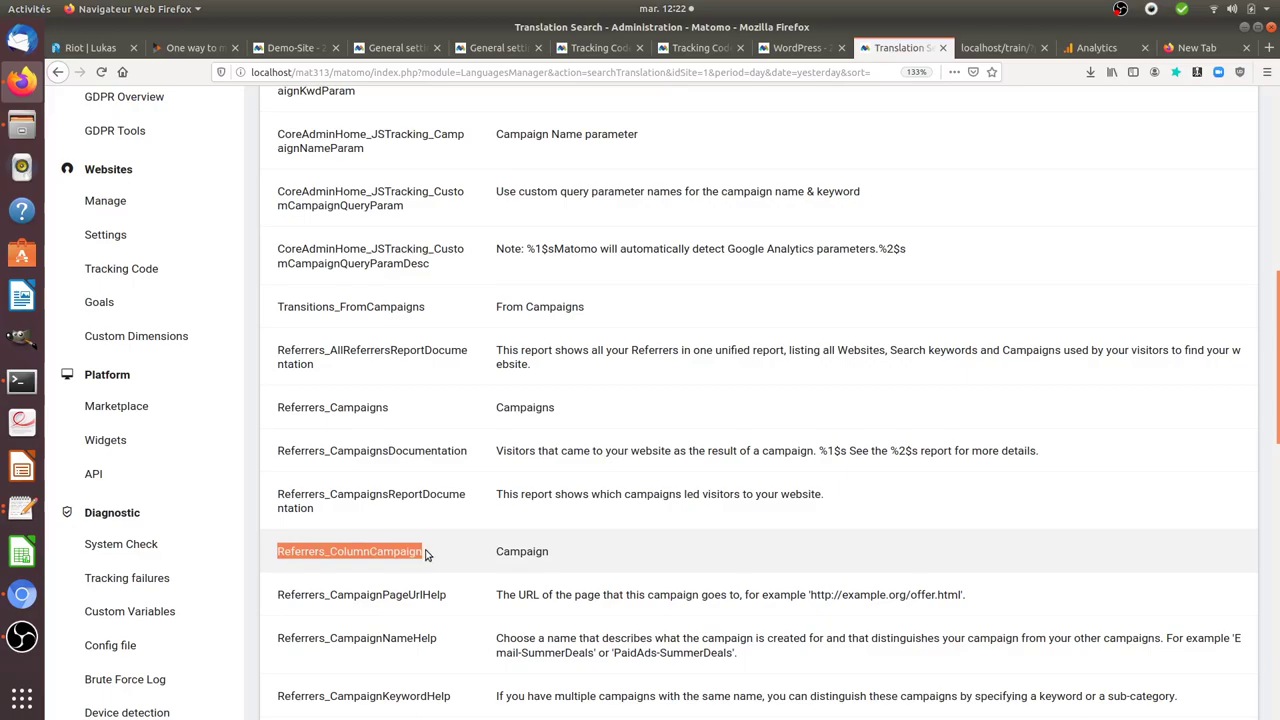
scroll(283, 545, "up", 5)
scroll(284, 510, "up", 3)
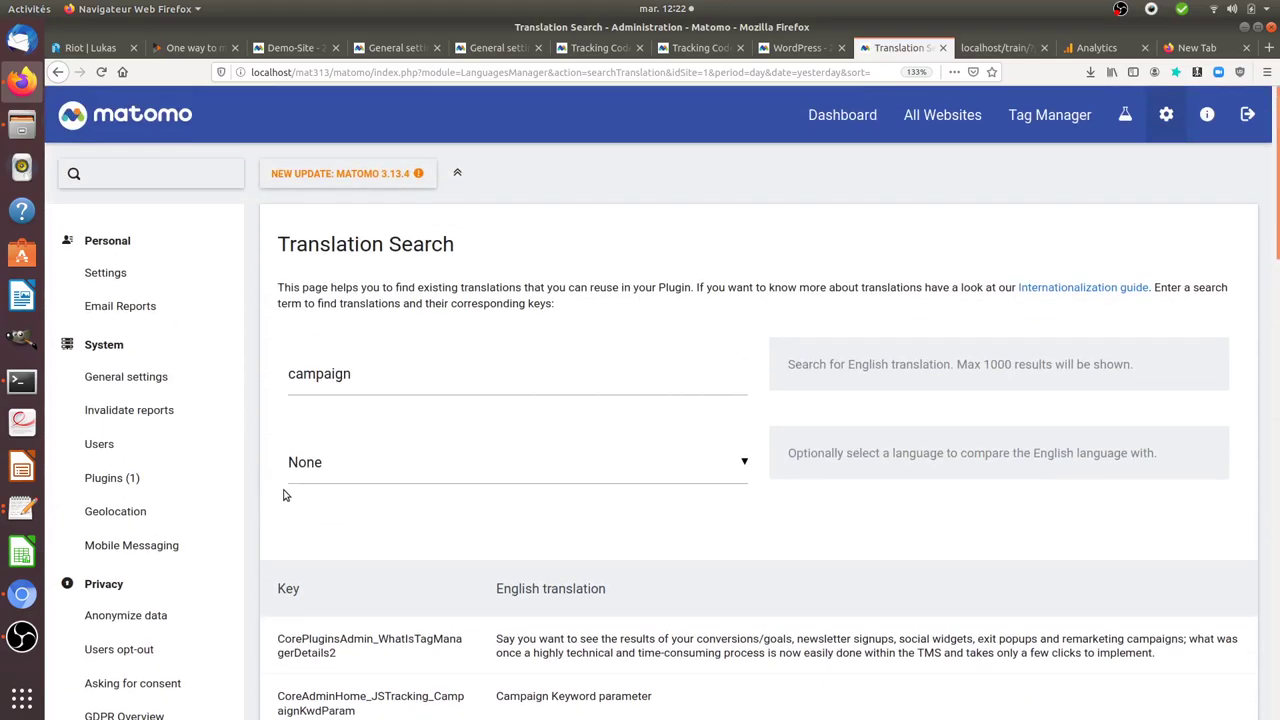
left_click(104, 379)
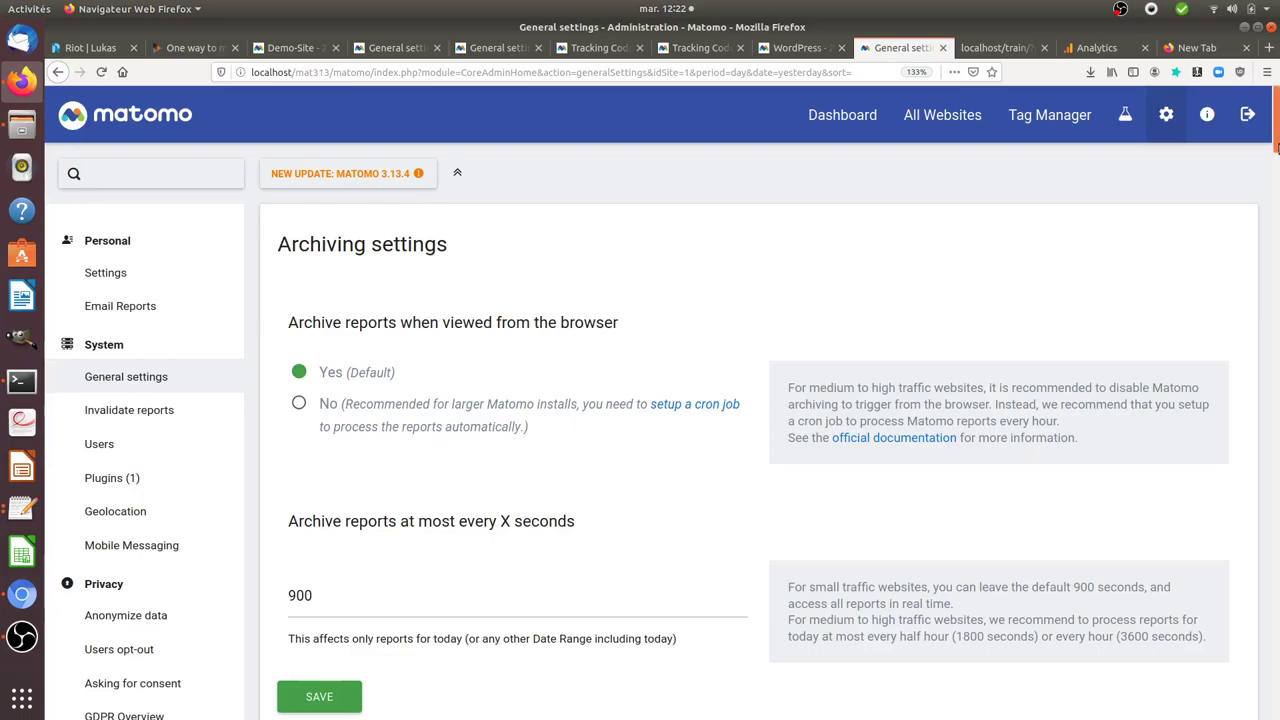
Step: Scroll to the Customize Translation section, dismissing an accidental screen capture mode
left_click_drag(1276, 148, 1273, 713)
right_click(1273, 713)
left_click(1230, 702)
scroll(1059, 449, "up", 5)
scroll(1059, 449, "up", 5)
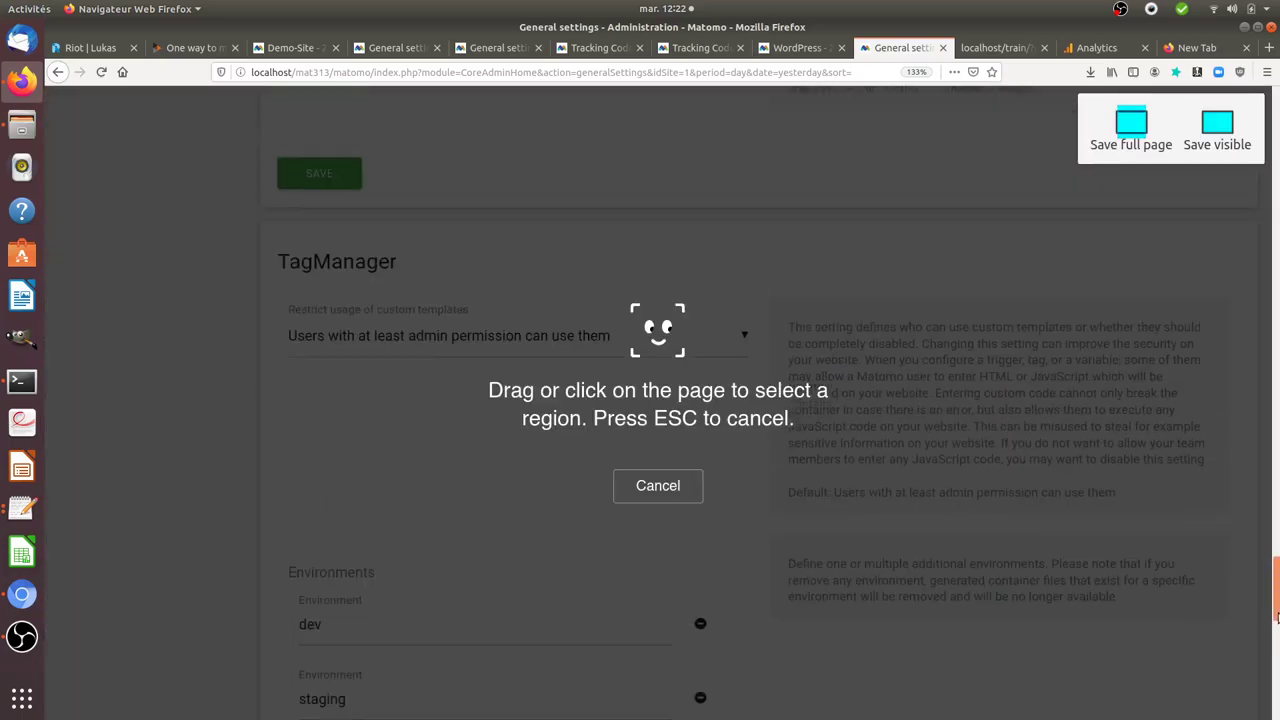
scroll(1059, 449, "up", 5)
left_click(1051, 444)
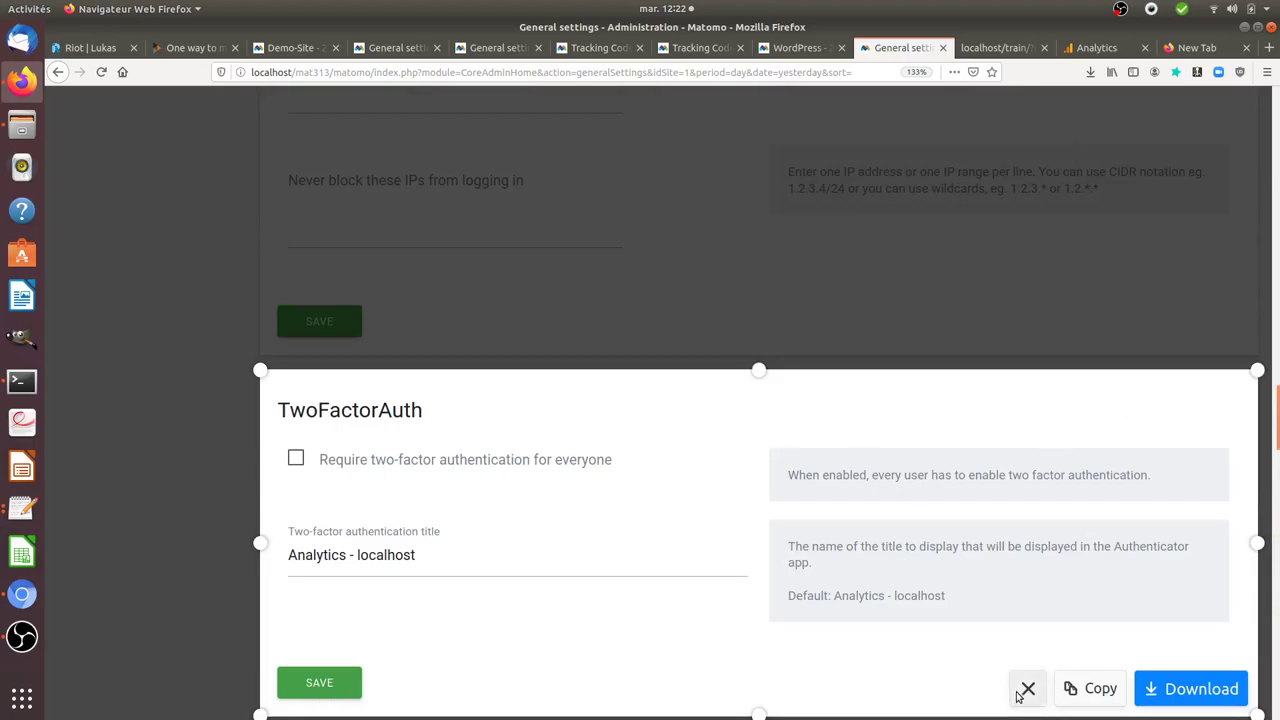
left_click(1028, 688)
scroll(1268, 472, "down", 3)
scroll(1268, 472, "down", 10)
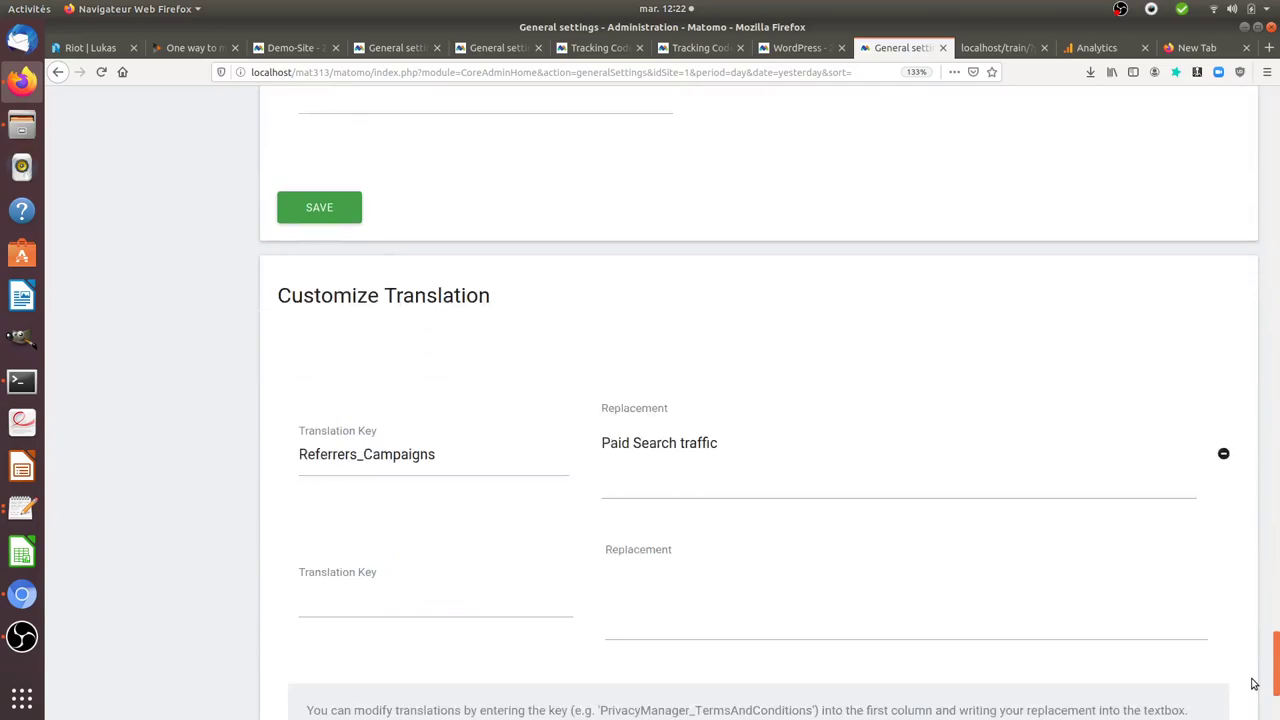
Step: Add translation key Referrers_ColumnCampaign with the pasted replacement 'Paid Search traffic'
scroll(648, 392, "down", 2)
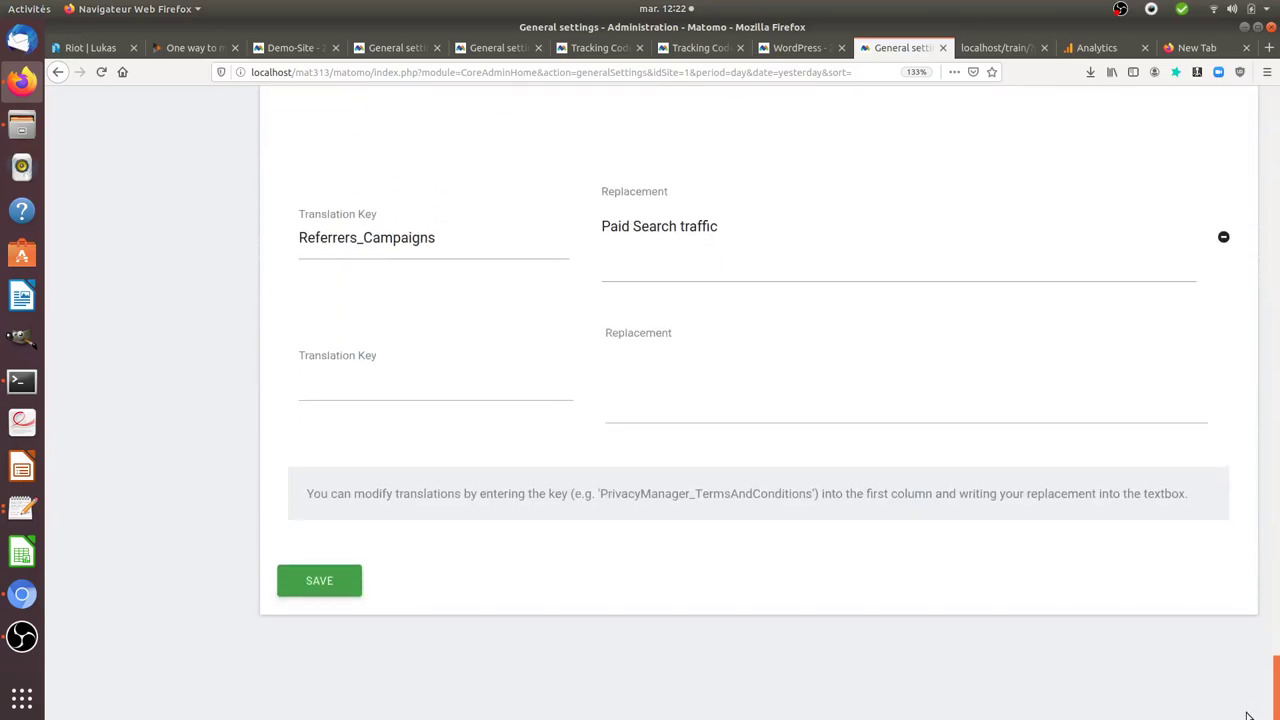
left_click(417, 384)
type("Referrers_ColumnCampaign")
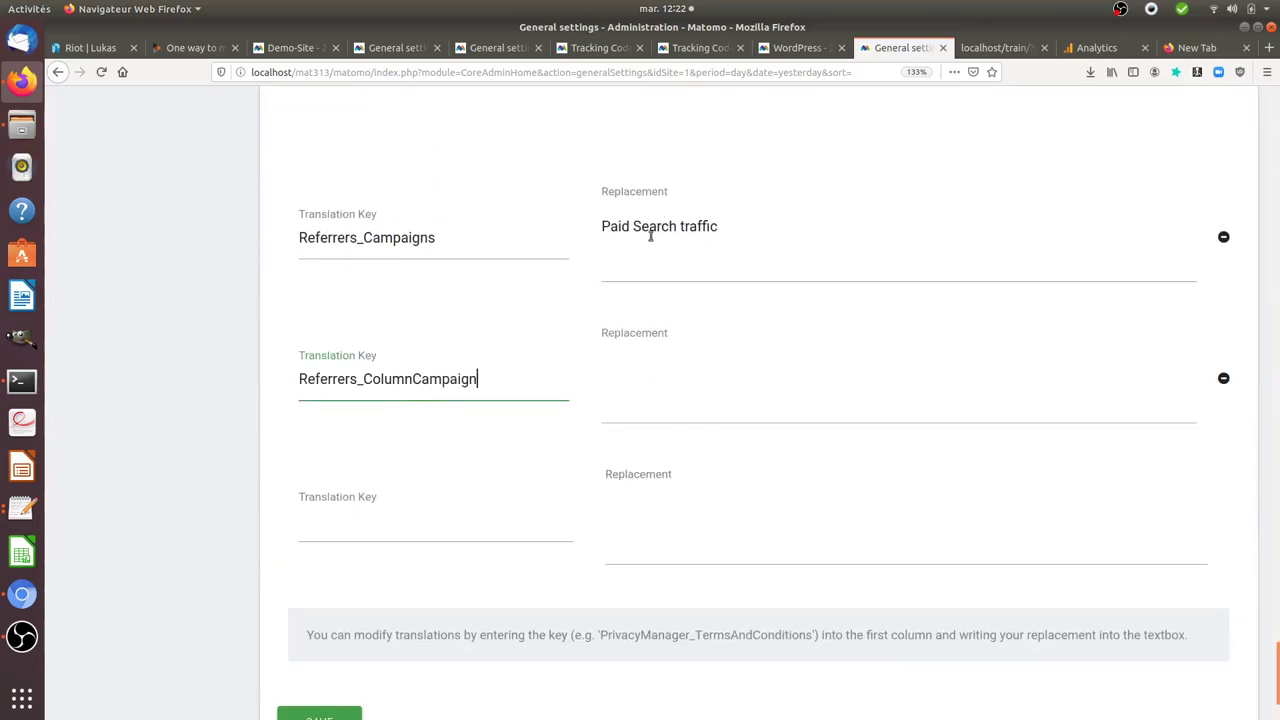
left_click(647, 392)
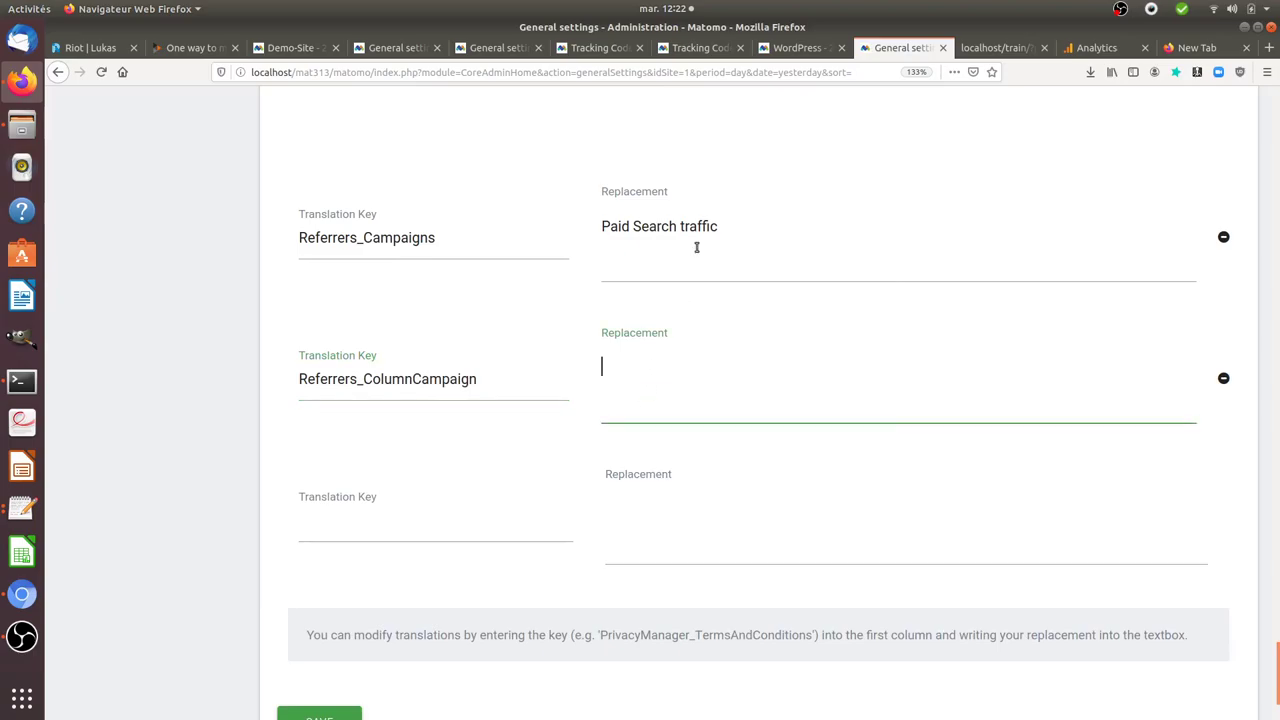
left_click_drag(718, 226, 598, 220)
key("ctrl+c")
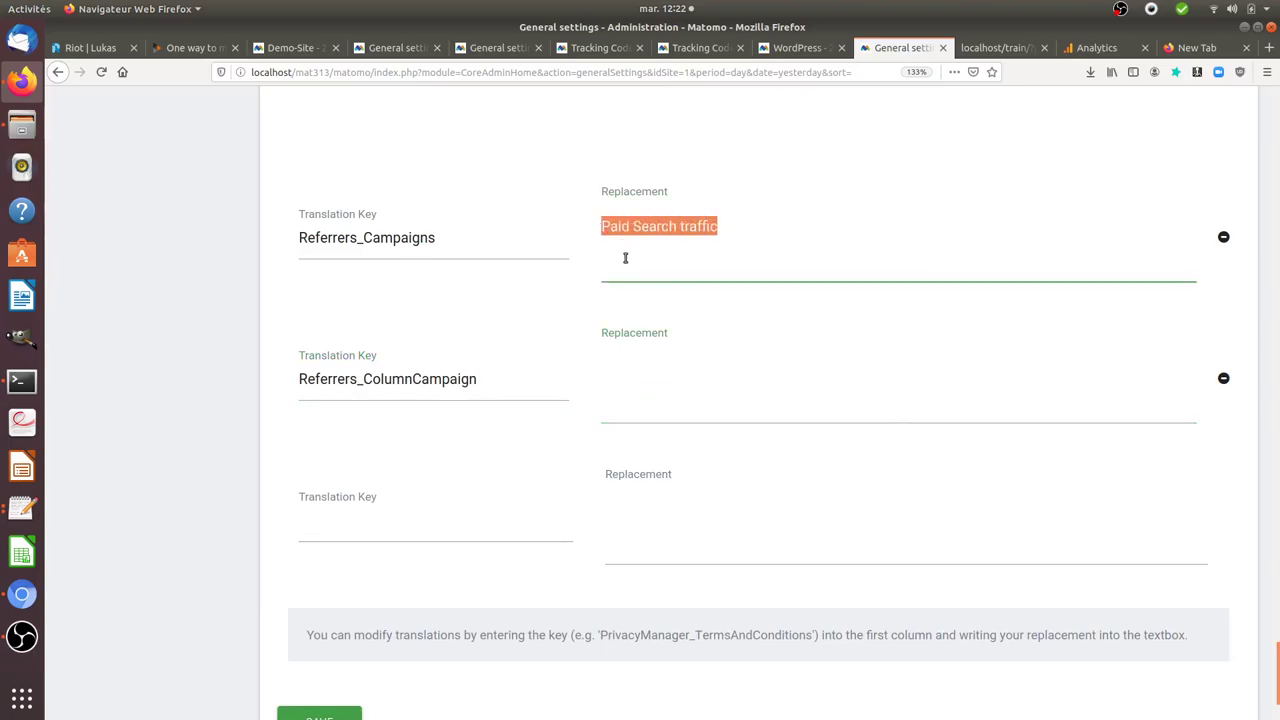
left_click(626, 421)
key("ctrl+v")
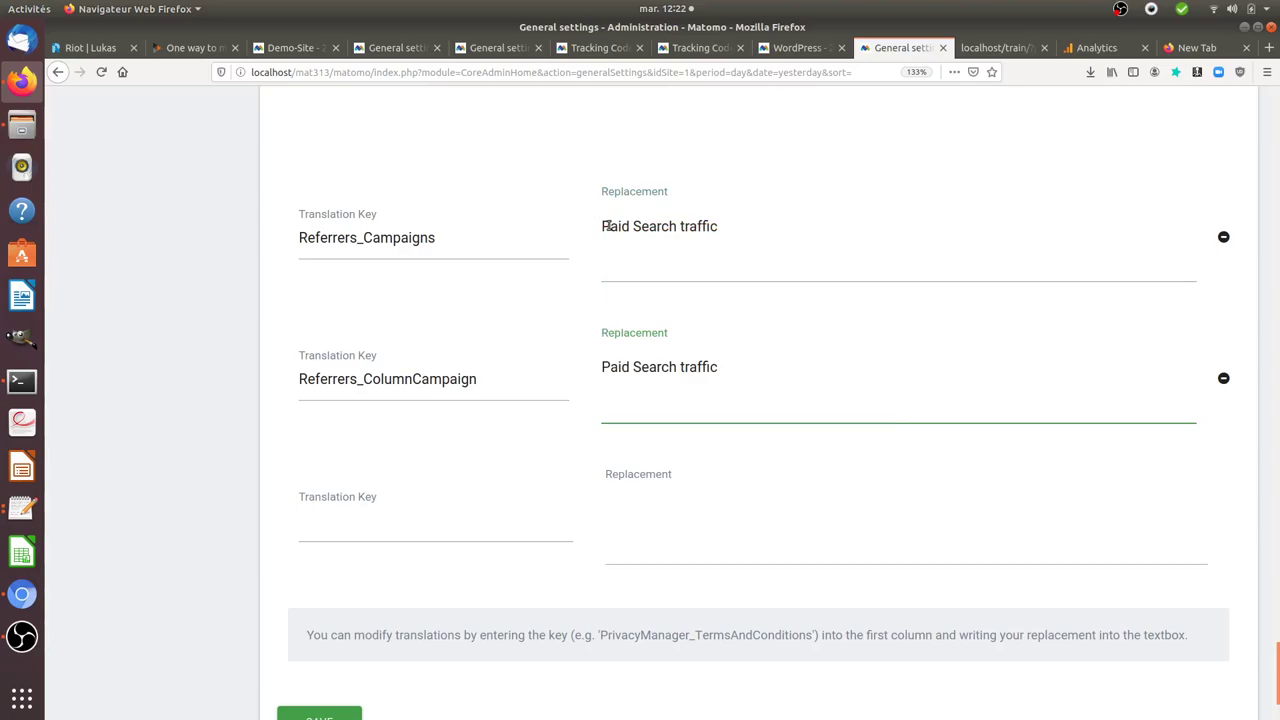
Step: Save the custom translations and return to the Paid Search traffic report
left_click_drag(607, 226, 735, 228)
scroll(491, 374, "down", 3)
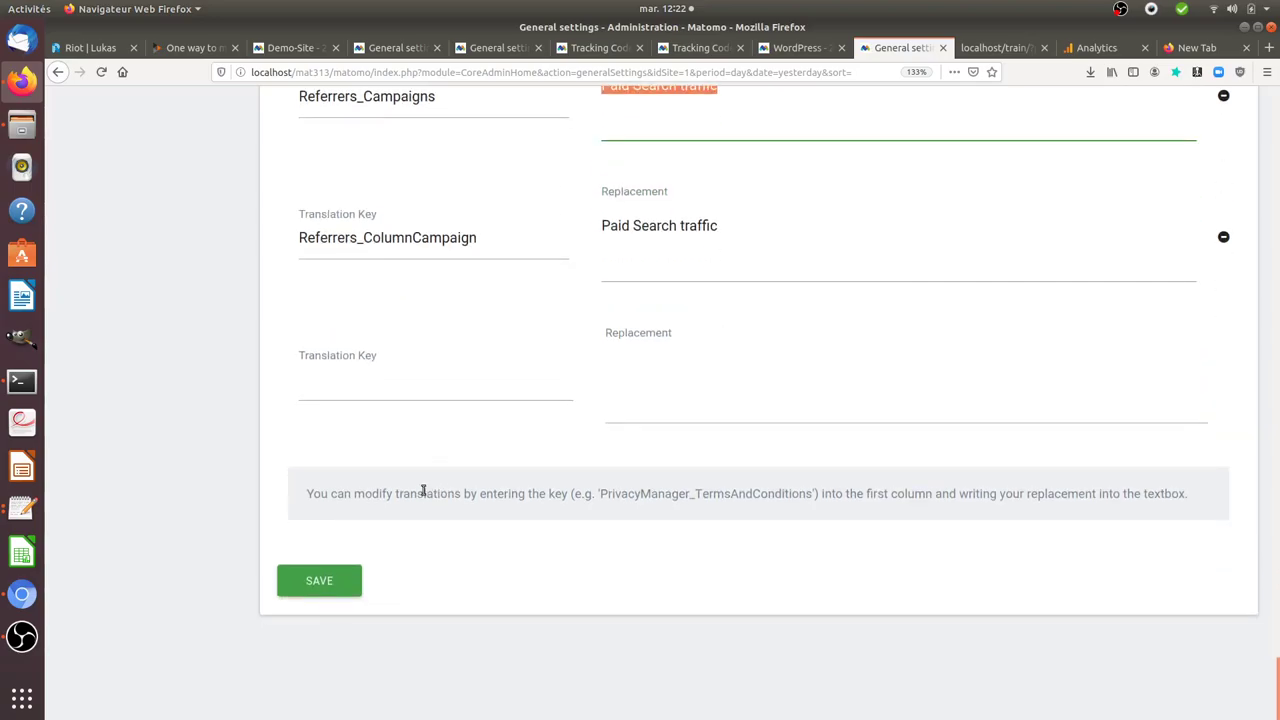
left_click(293, 578)
left_click(805, 48)
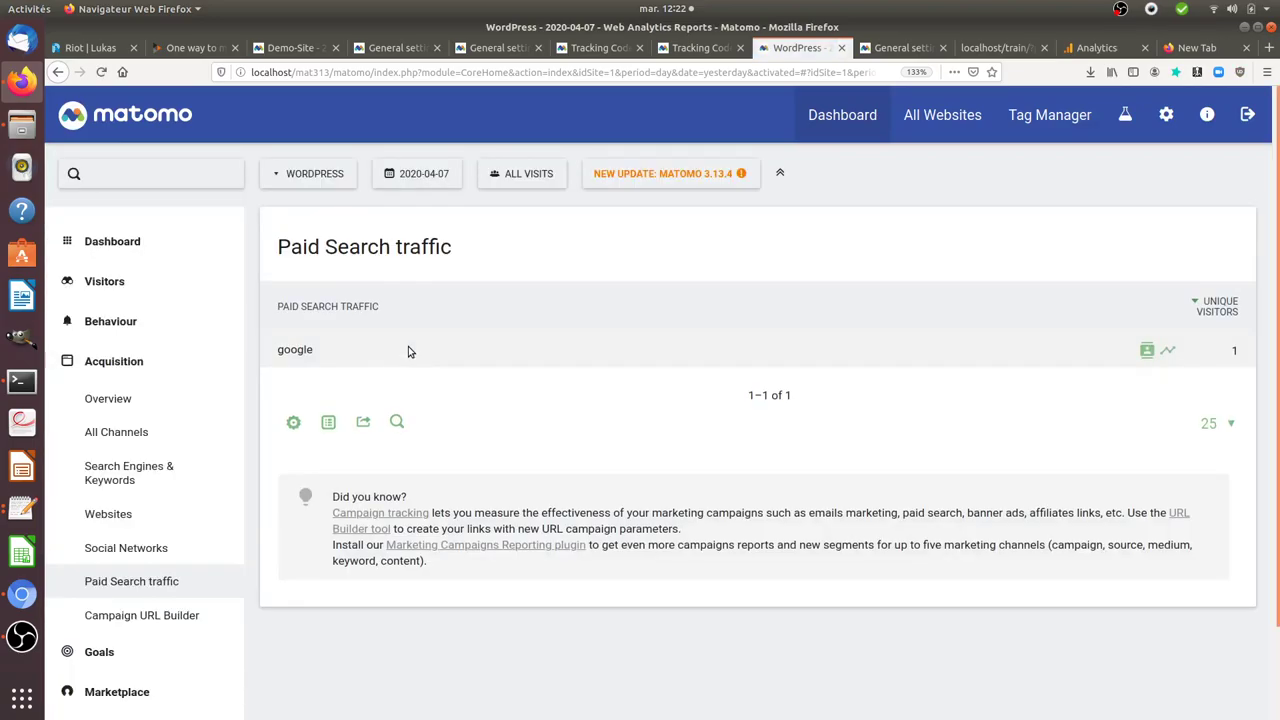
Step: Sort by the Paid Search Traffic column and confirm the Visits Log shows 'Paid Search traffic google'
left_click(305, 306)
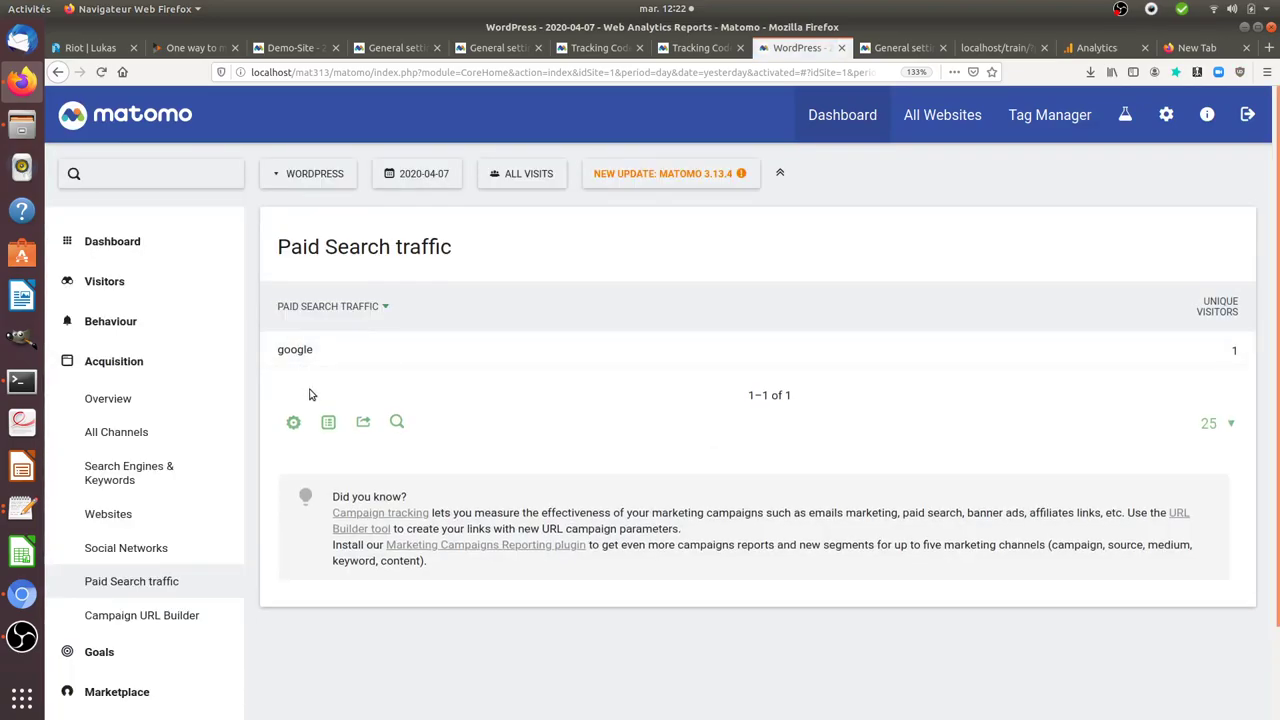
left_click(125, 280)
left_click(105, 353)
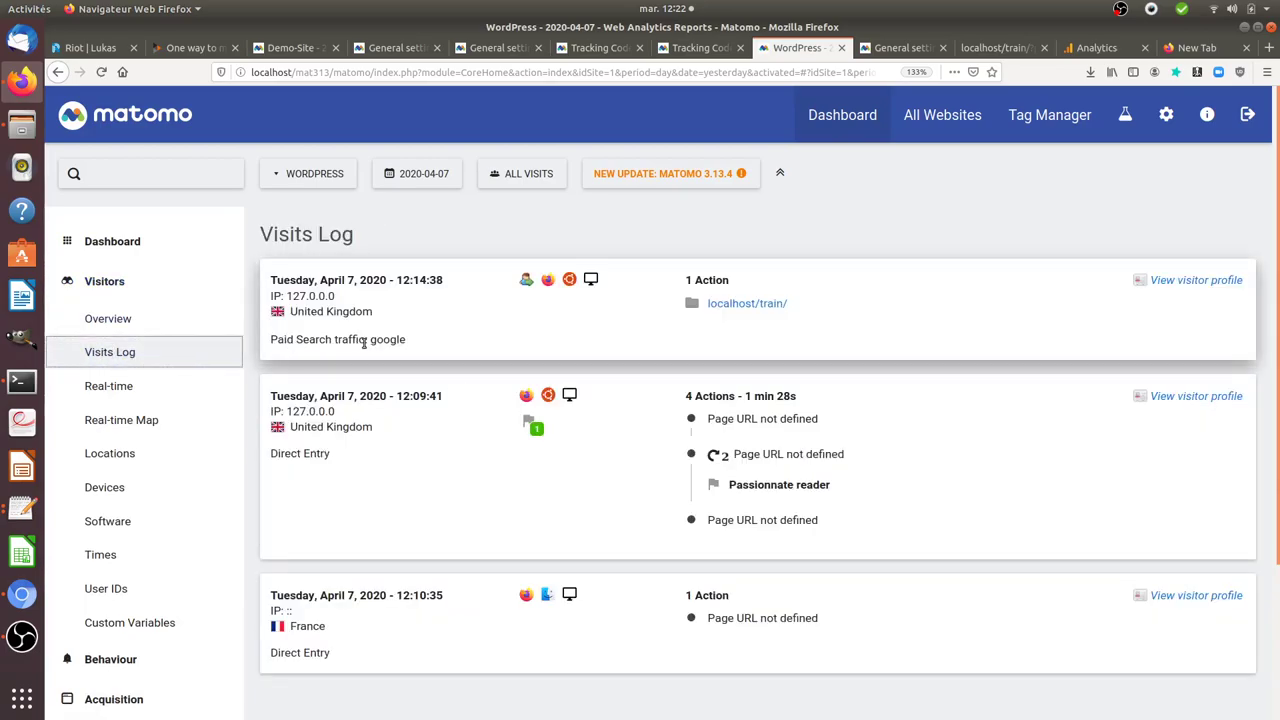
left_click_drag(366, 340, 270, 340)
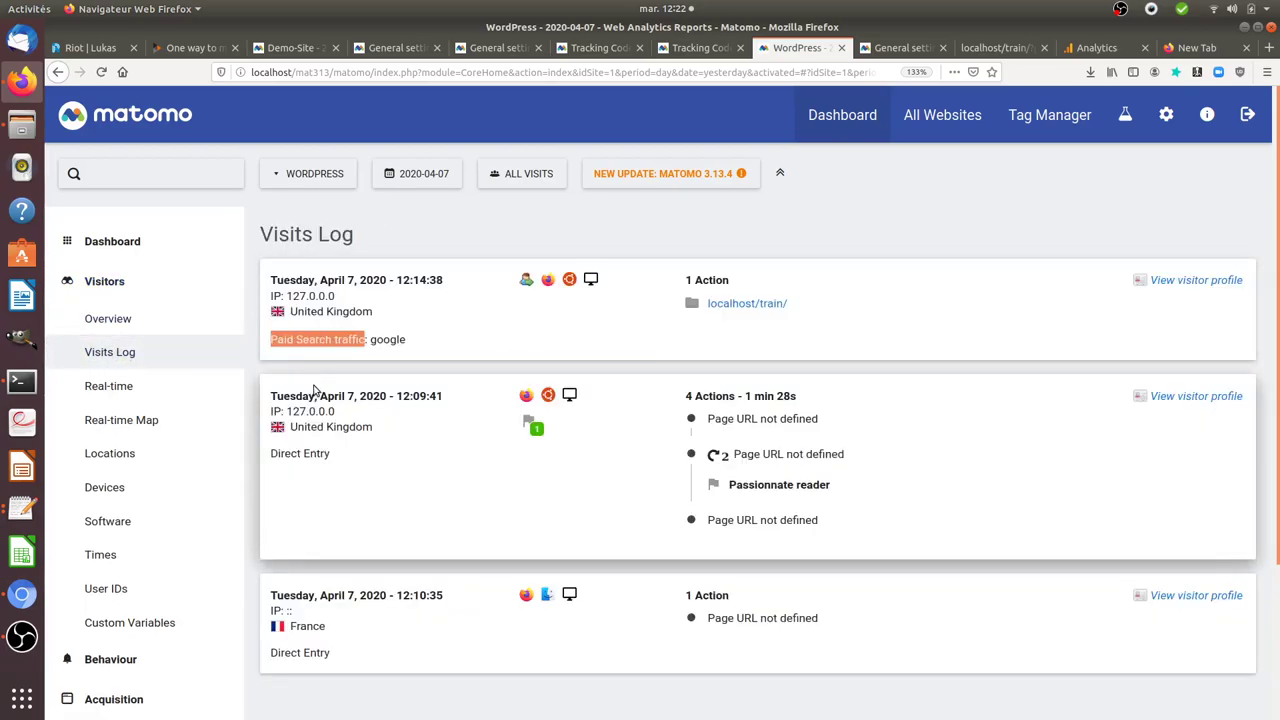